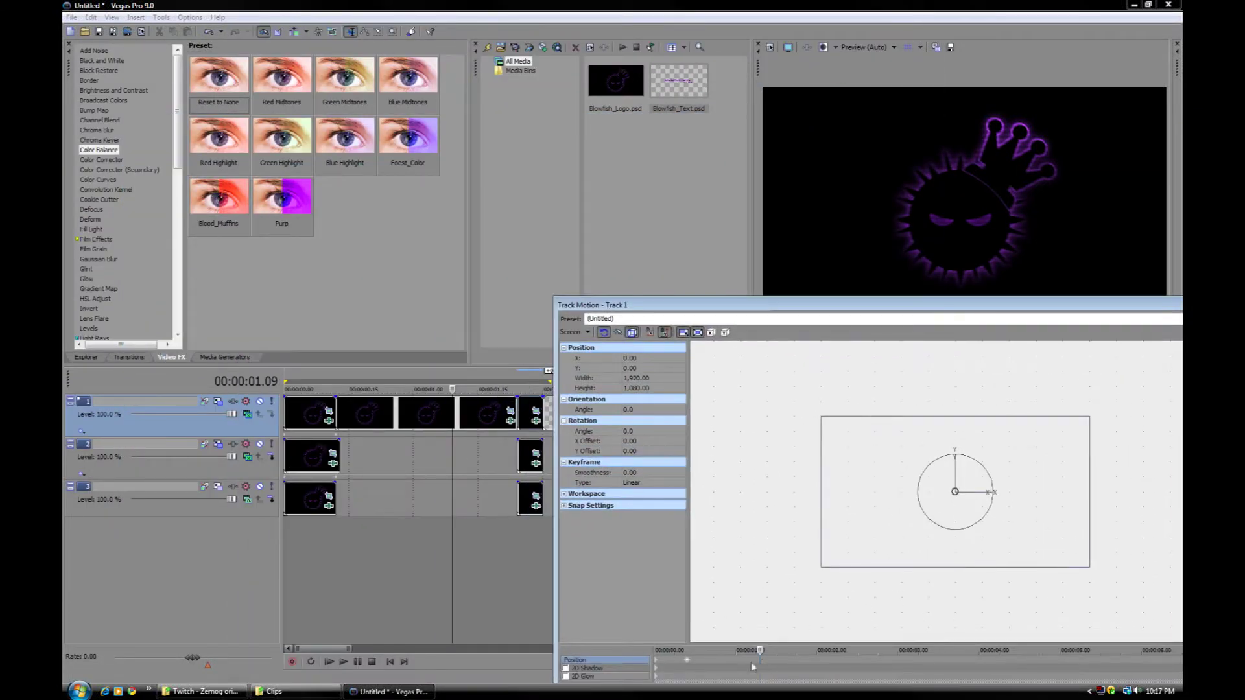
In track 1's motion, keyframe the default position at 1.24 and shift the frame left to X -37.60 at 1.25.
drag(760, 649, 804, 650)
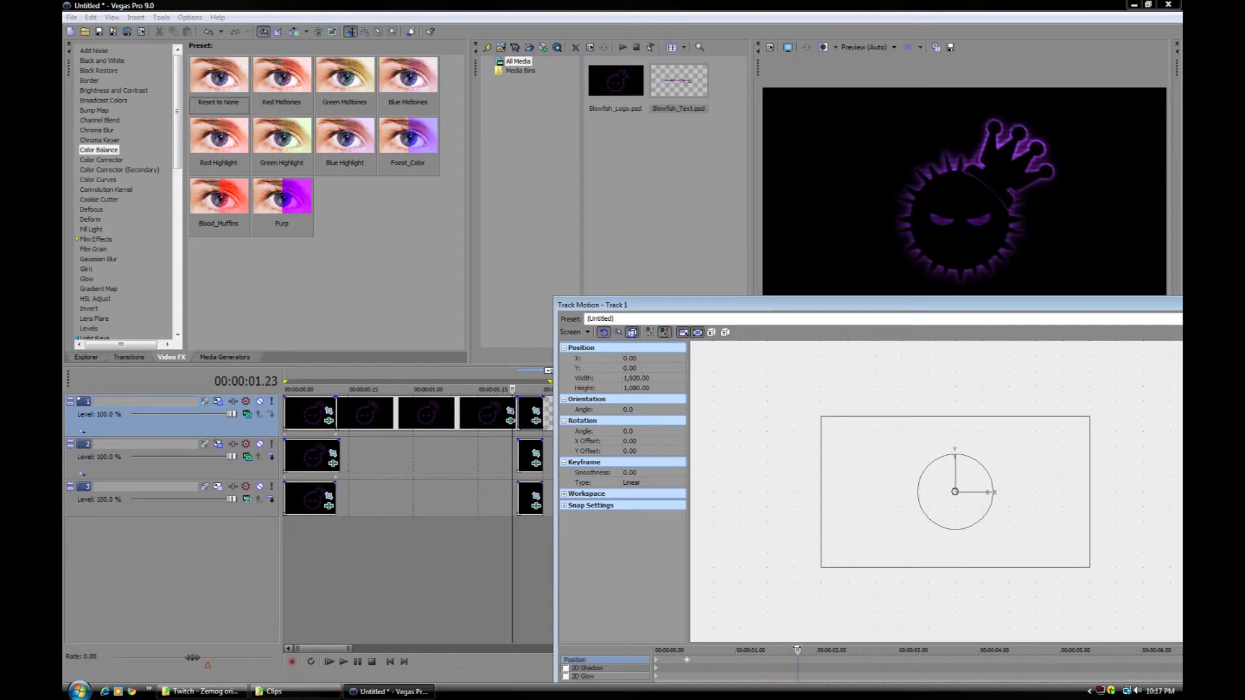
drag(802, 651, 805, 651)
scroll(817, 669, up, 6)
key(Left)
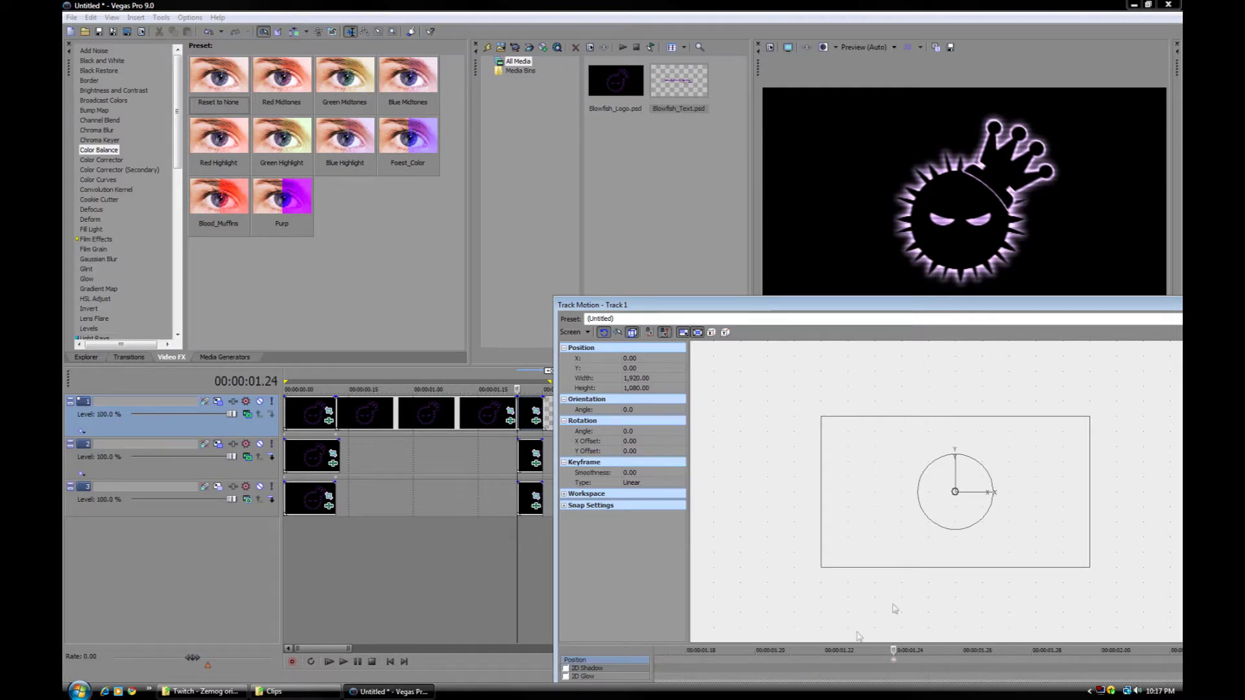
click(955, 493)
drag(955, 495, 951, 495)
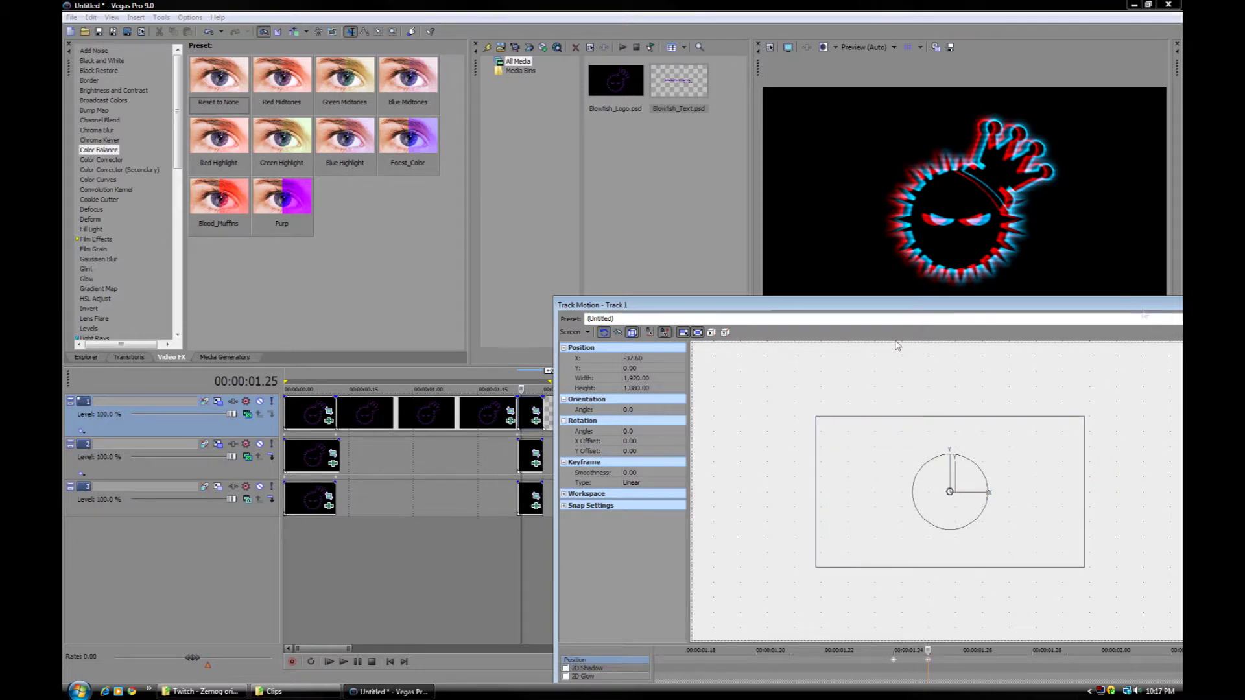
Open track 2's motion and keyframe its default position at 1.24.
click(220, 446)
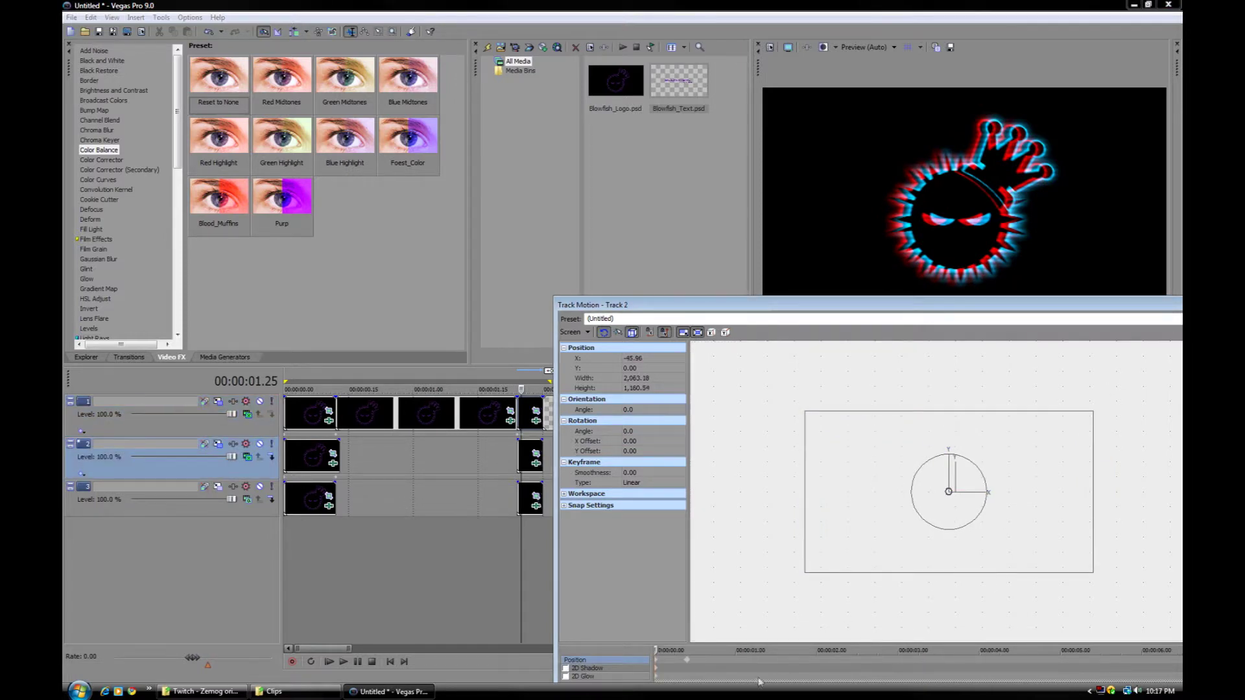
click(904, 662)
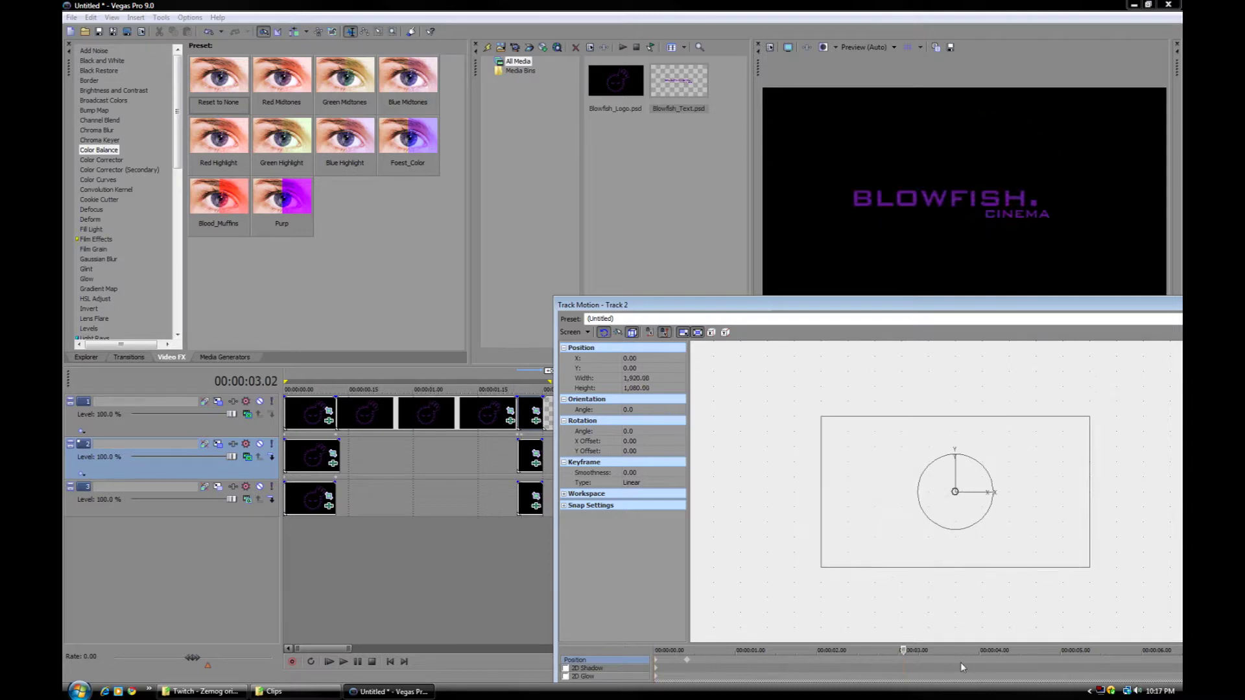
click(915, 661)
click(804, 658)
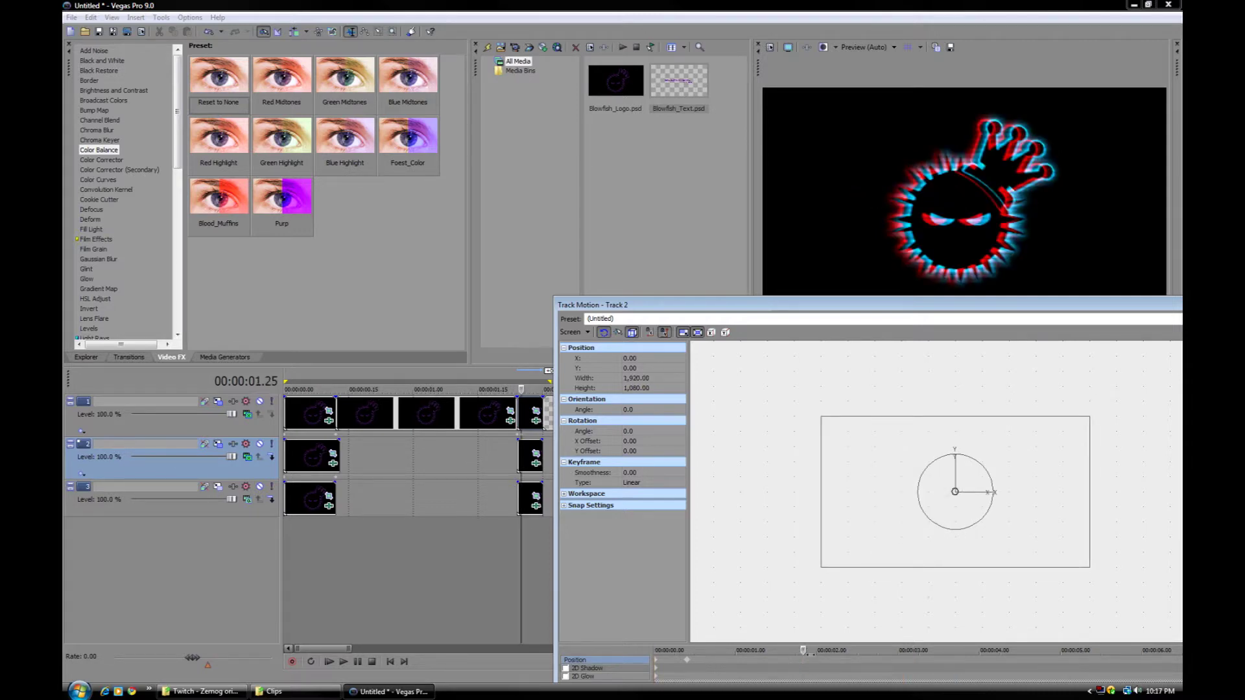
key(Left)
click(823, 621)
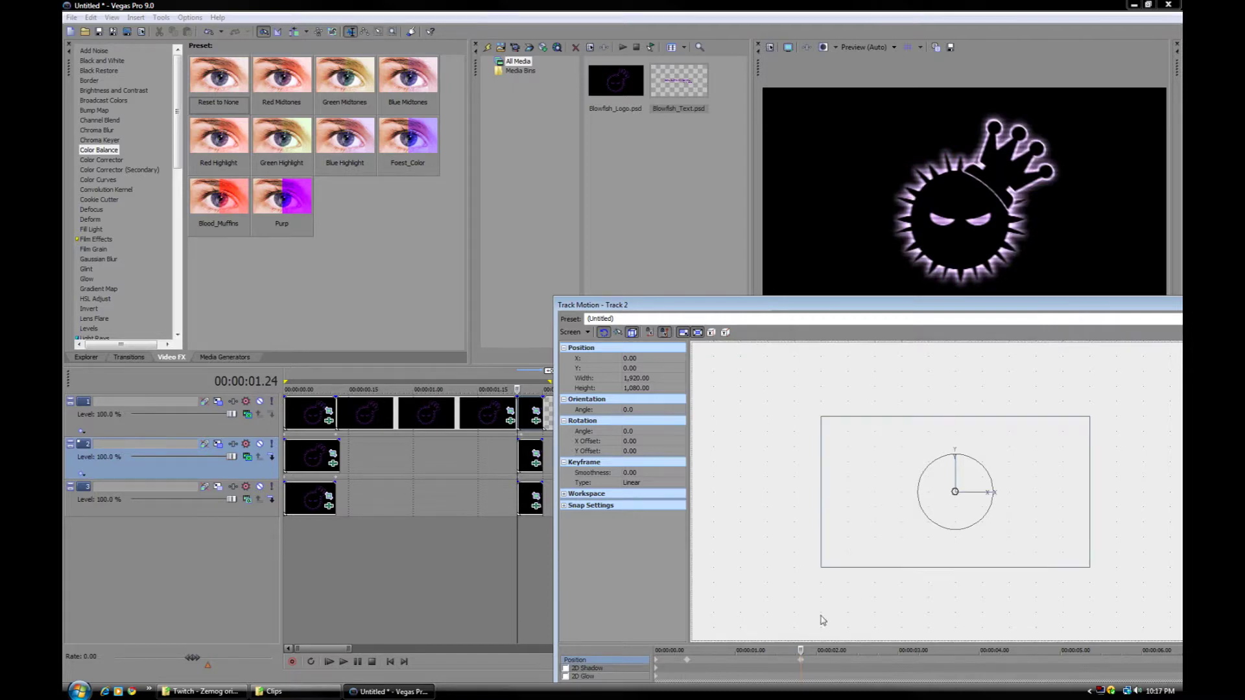
Shift track 2's frame right to X 54.31 at 1.25 and close its motion settings.
scroll(817, 660, up, 2)
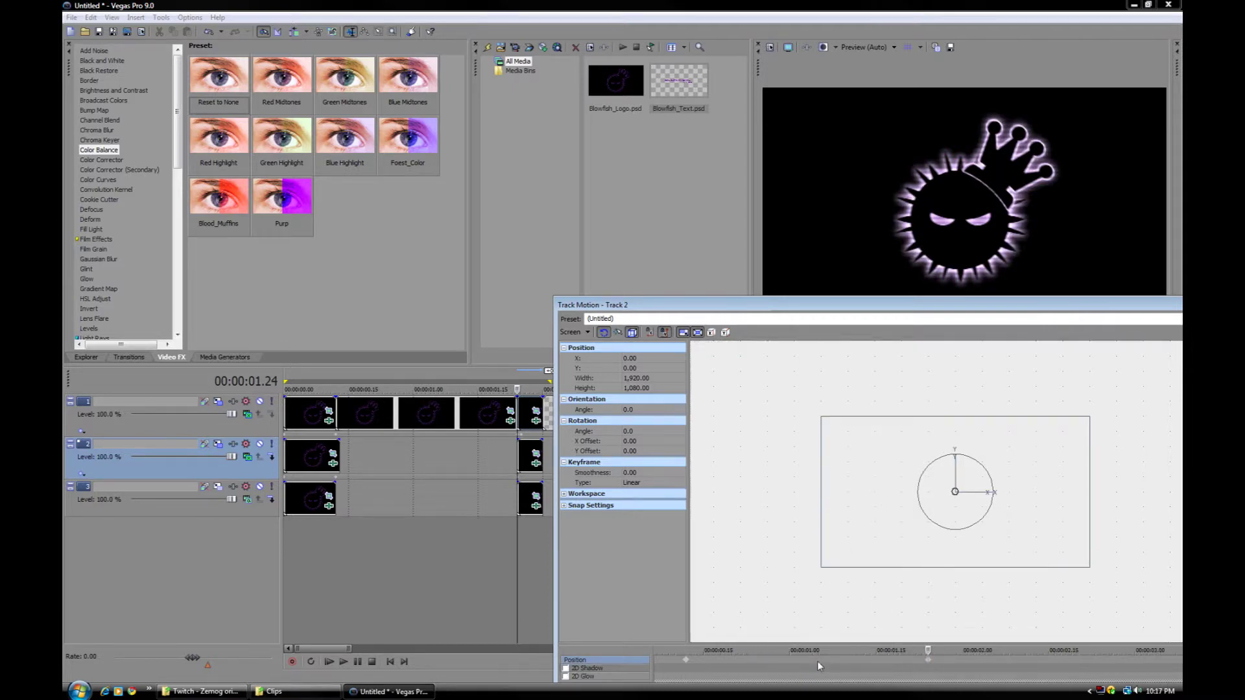
key(Right)
click(936, 559)
click(958, 492)
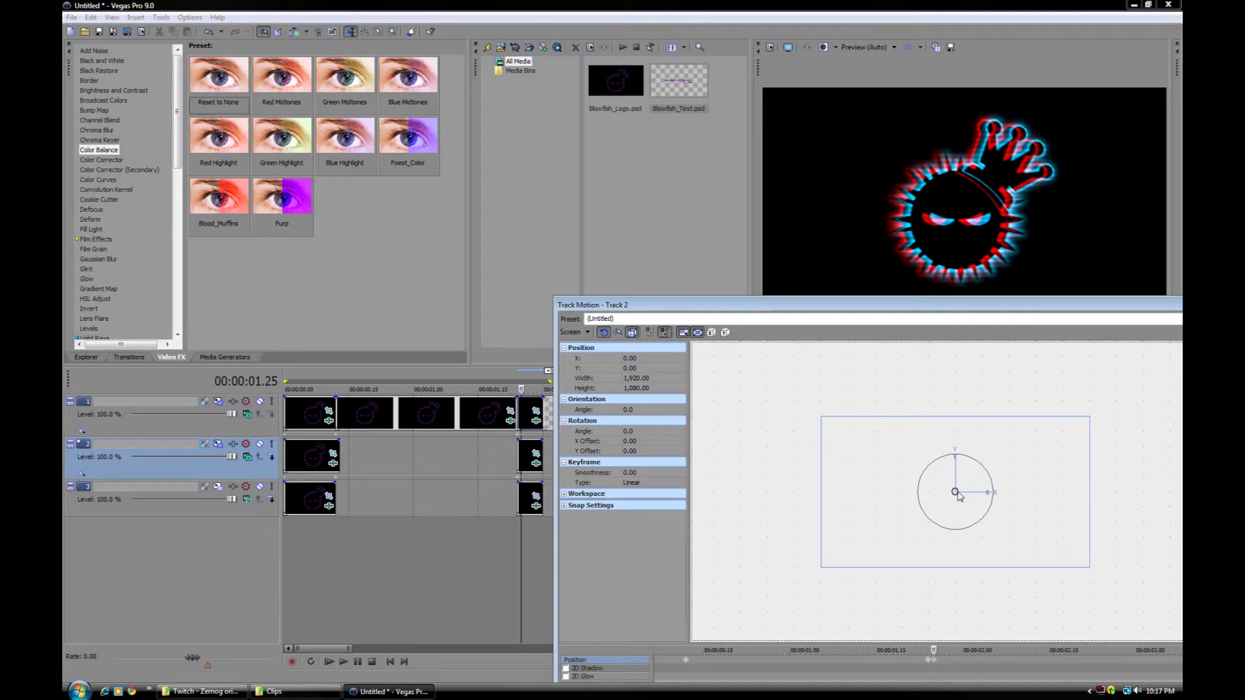
drag(957, 494, 968, 495)
drag(1091, 308, 958, 308)
click(1083, 310)
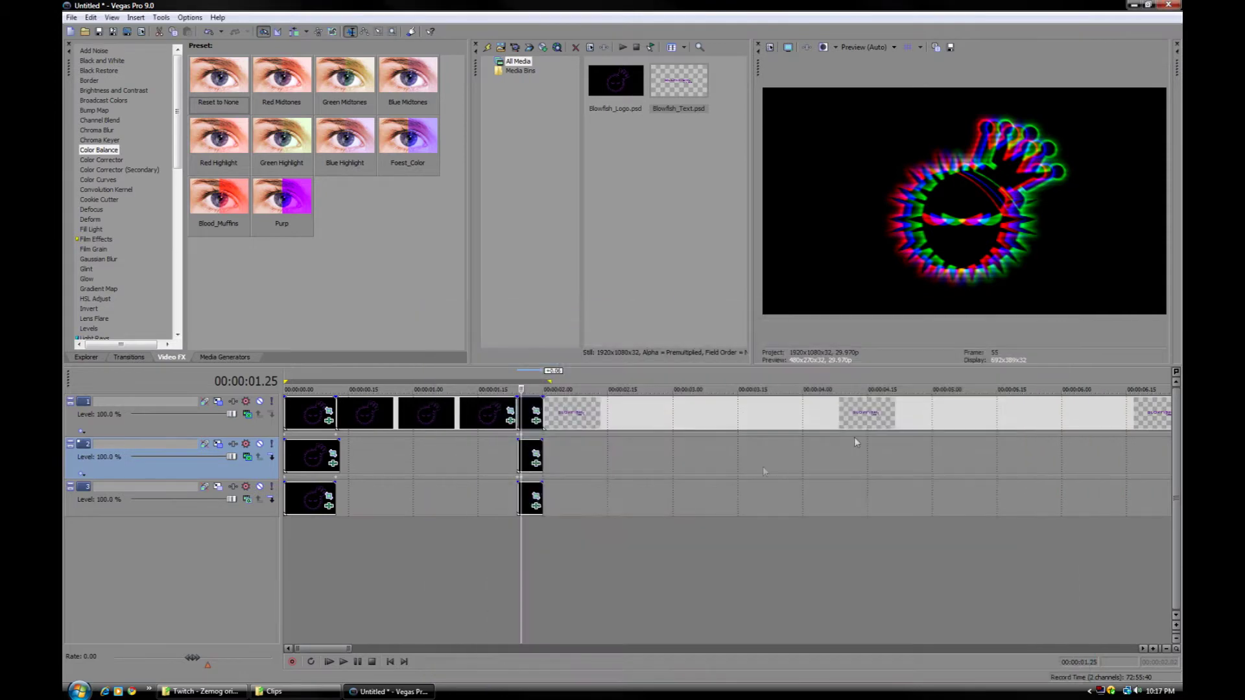
Step through the colour-split logo frames from 1.25 to the text at 2.00 to check the effect.
scroll(703, 488, up, 3)
key(Right)
key(Right)
key(Right)
key(Right)
key(Right)
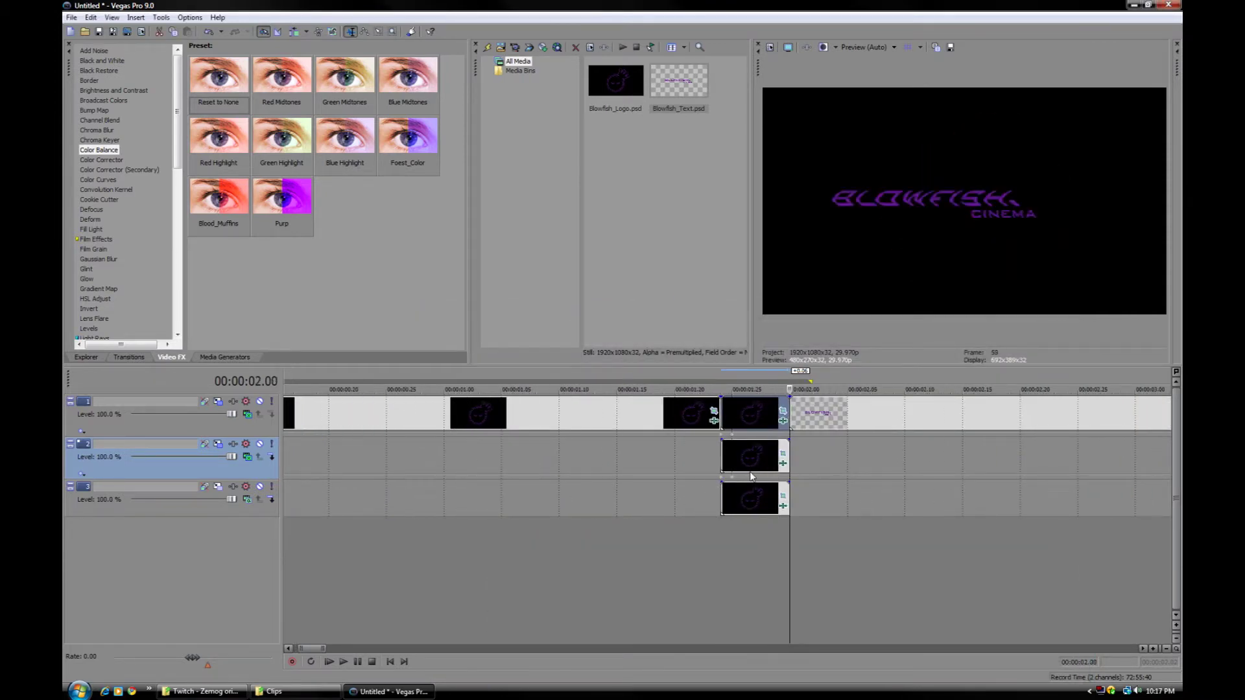
key(space)
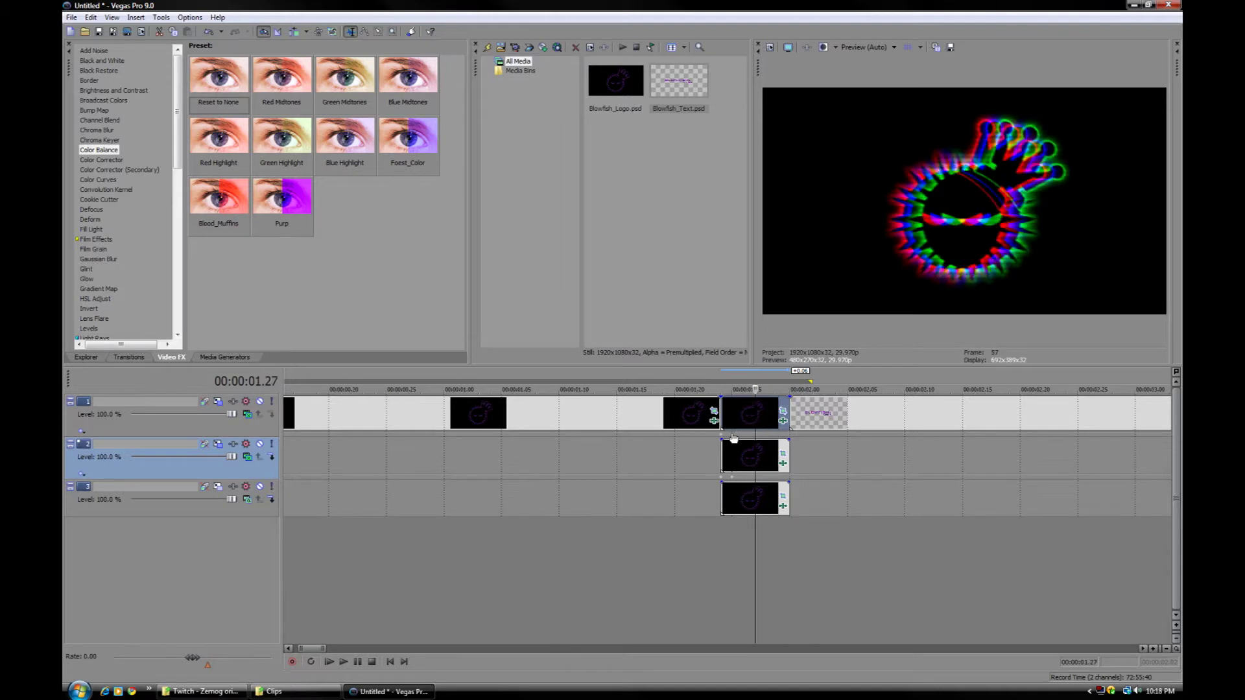
Move the shifted position keyframes of tracks 1 and 2 to the end of the last logo events at 2.00.
scroll(733, 439, up, 2)
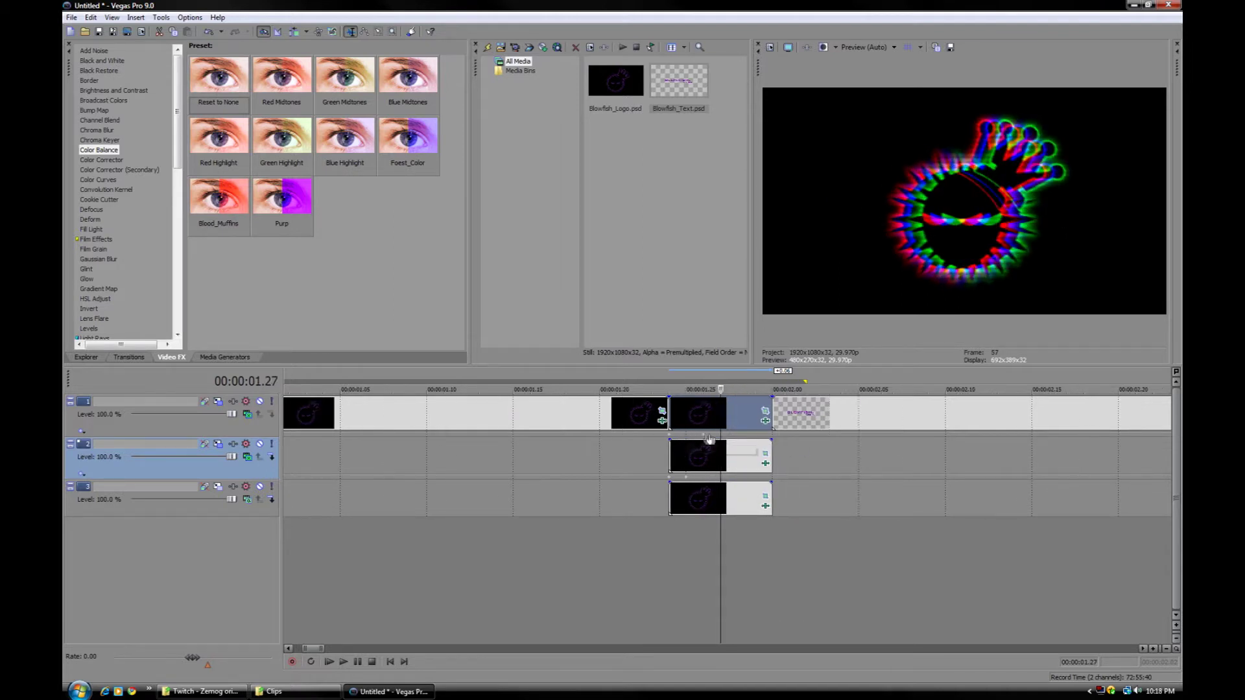
key(Left)
key(Left)
key(Left)
key(Right)
key(Right)
key(Right)
key(Right)
key(Right)
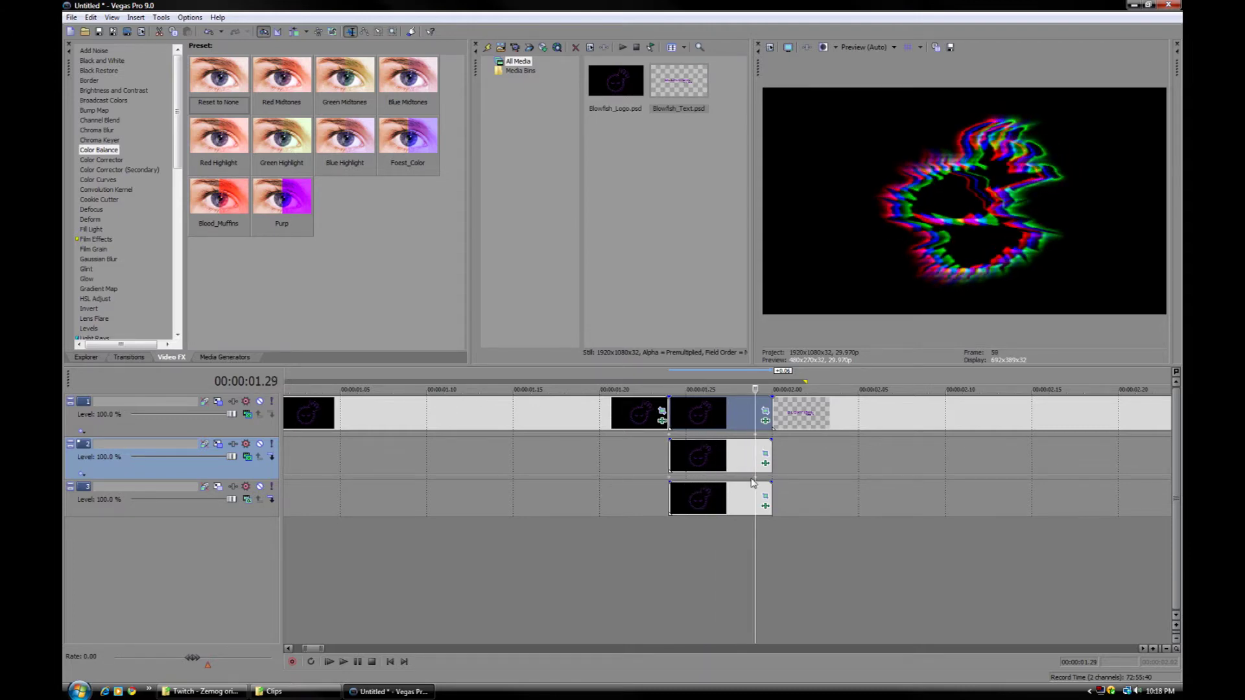
key(Right)
key(Delete)
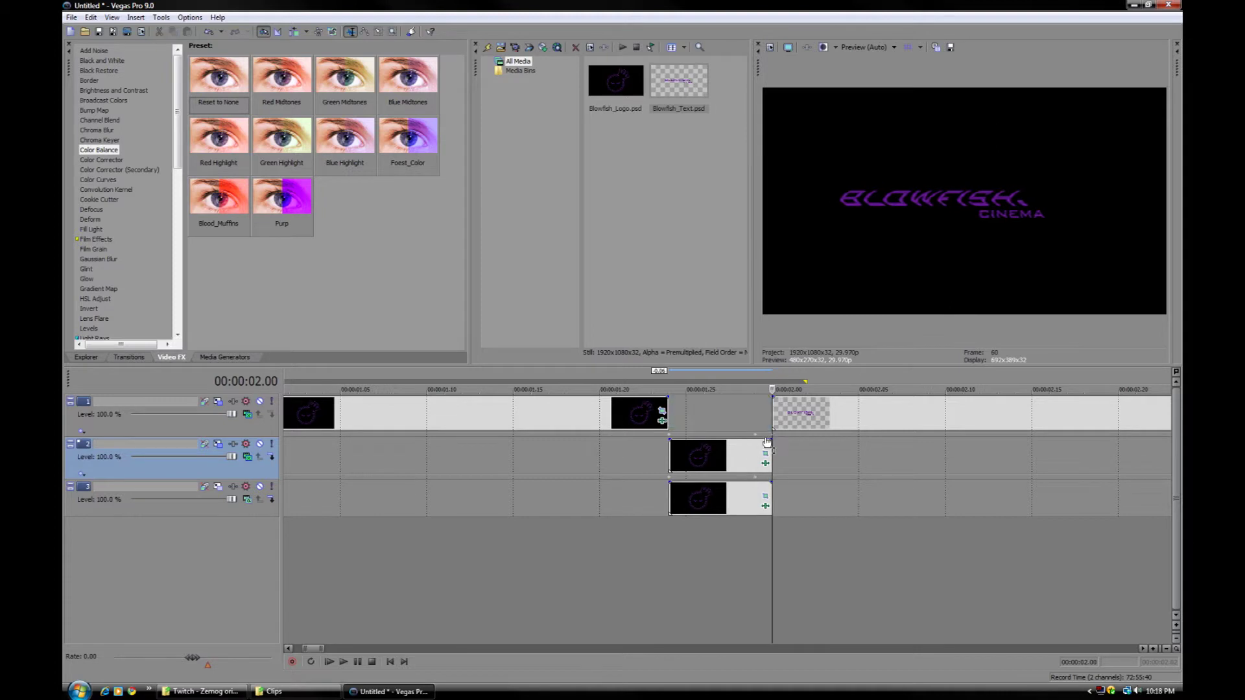
key(ctrl+z)
right_click(773, 440)
click(788, 446)
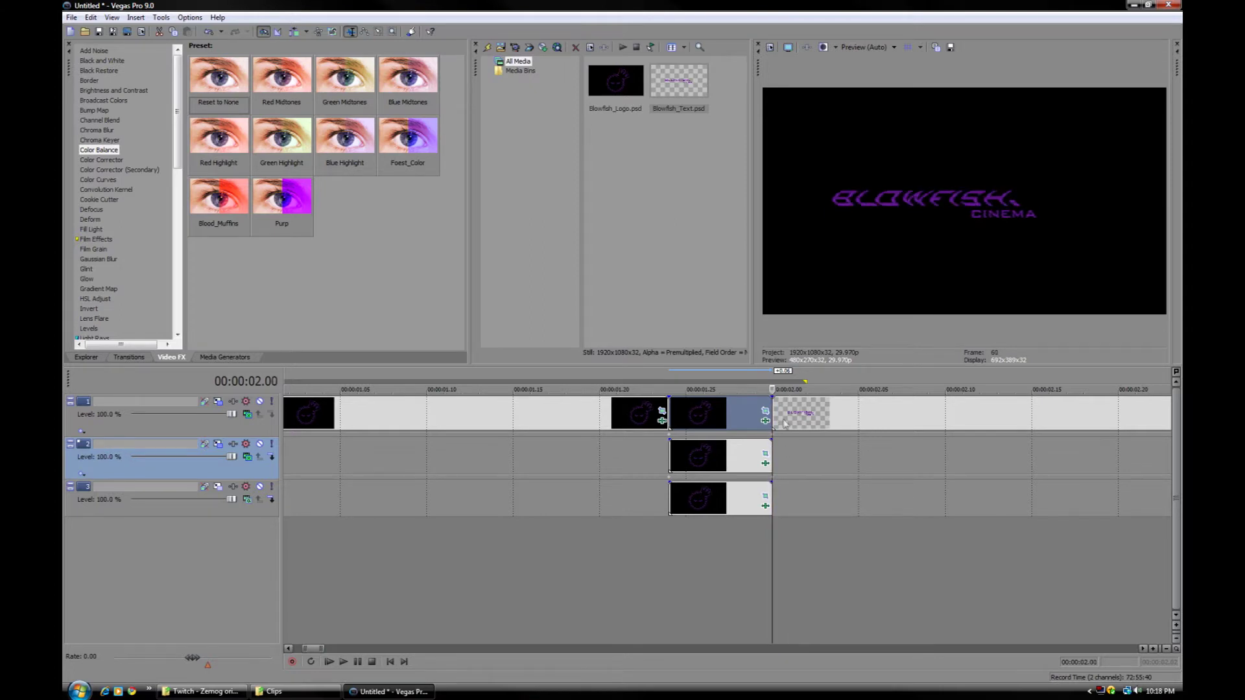
Paste copies of the Blowfish_Text event onto tracks 2 and 3, starting at 2.00.
click(777, 457)
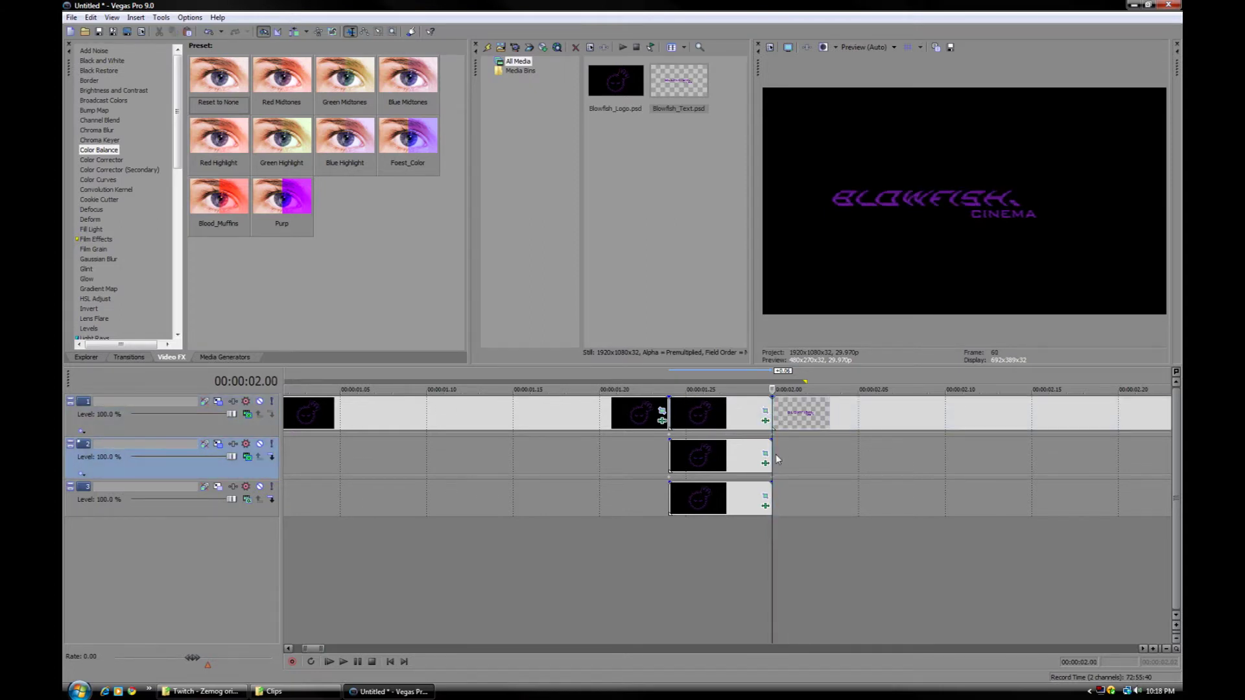
key(ctrl+v)
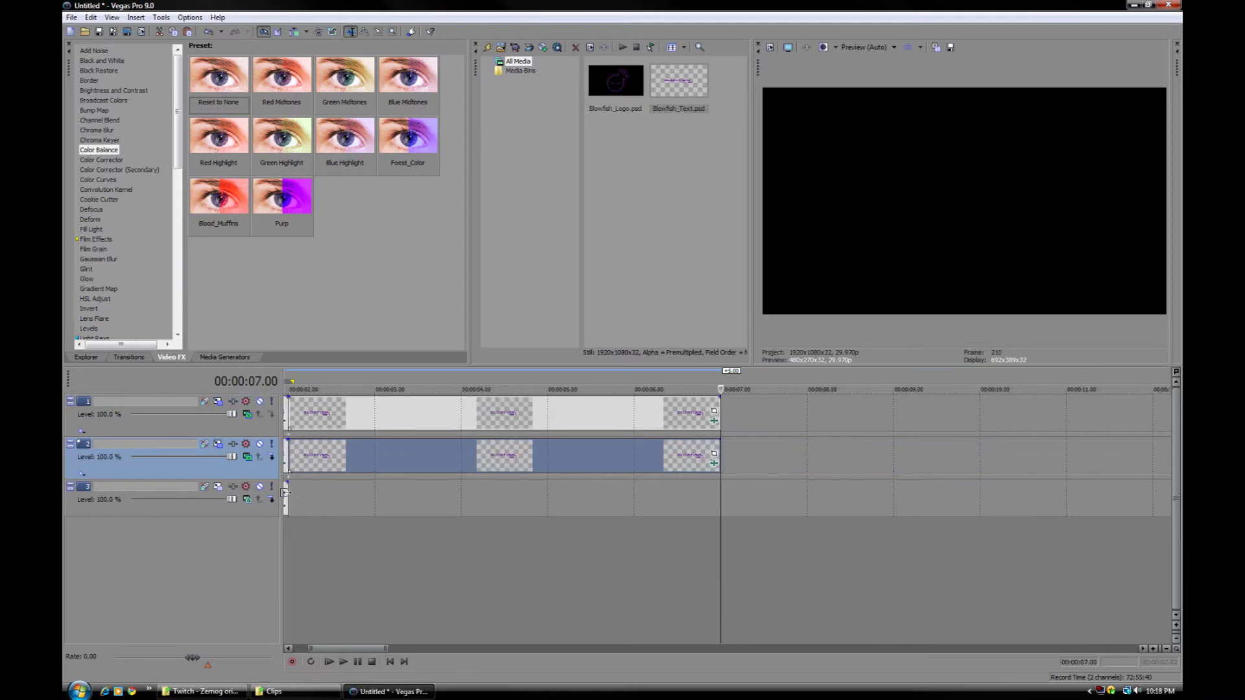
click(294, 491)
key(ctrl+v)
click(289, 491)
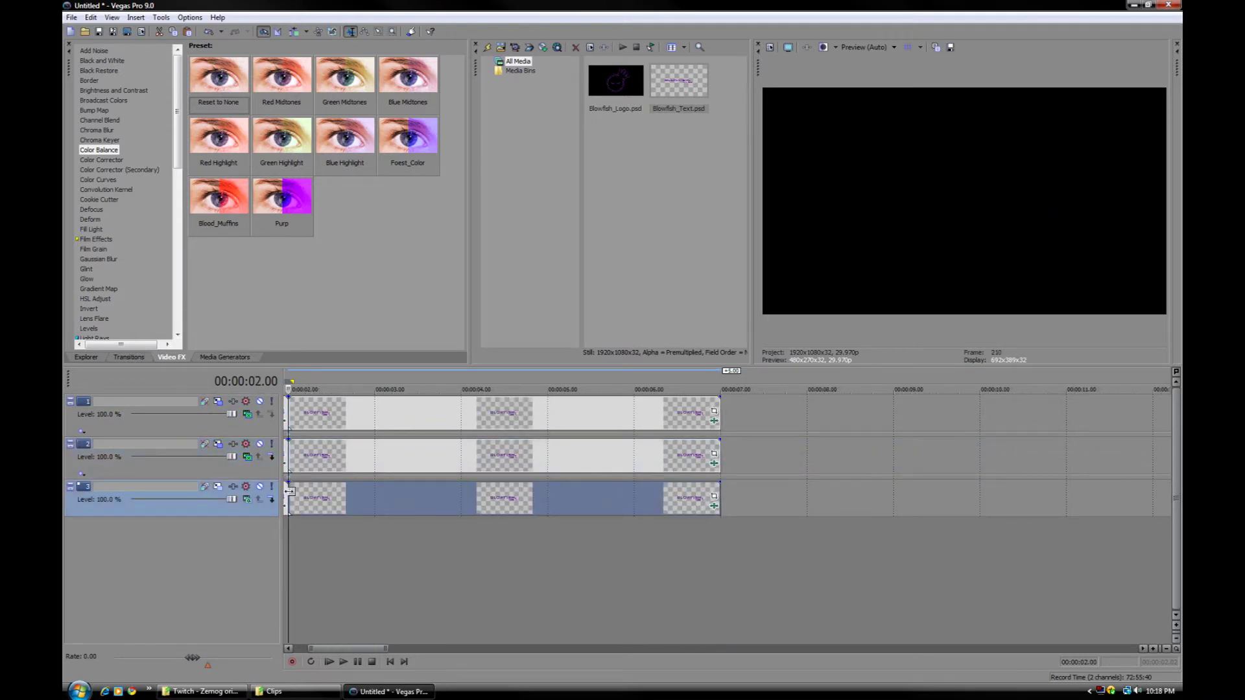
Save the Color Balance settings of track 1's last logo event as a preset named Red.
scroll(450, 491, up, 5)
key(Right)
key(Left)
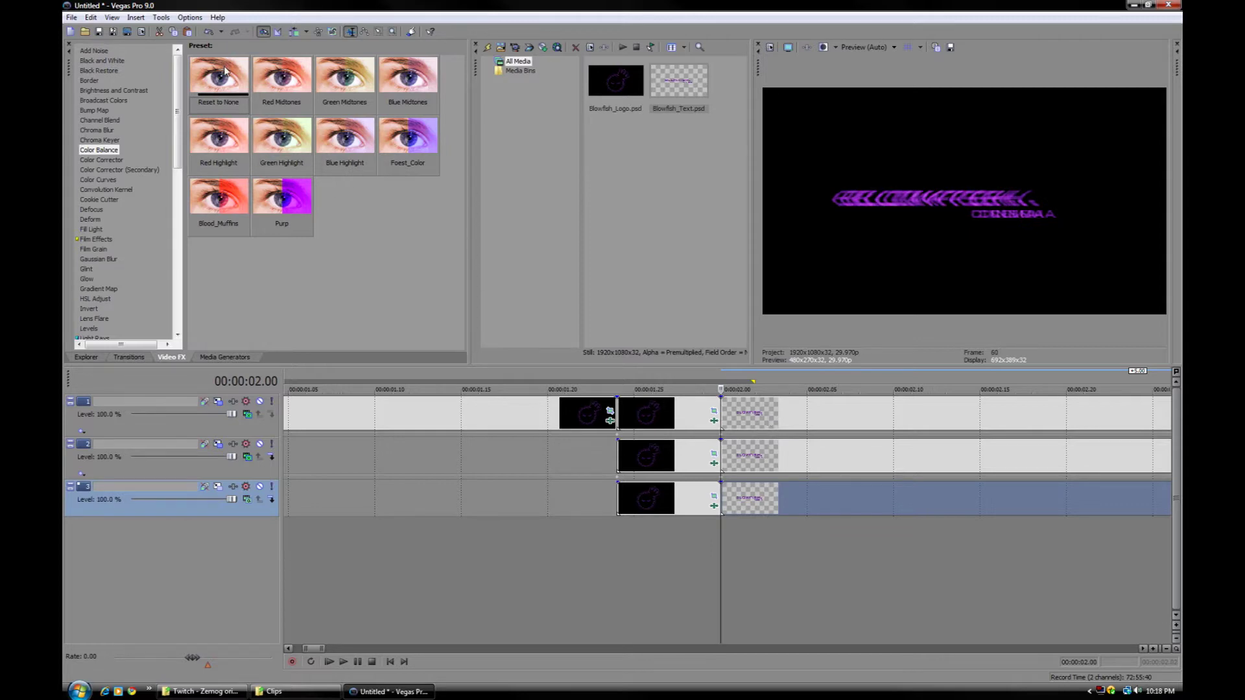
drag(226, 78, 714, 421)
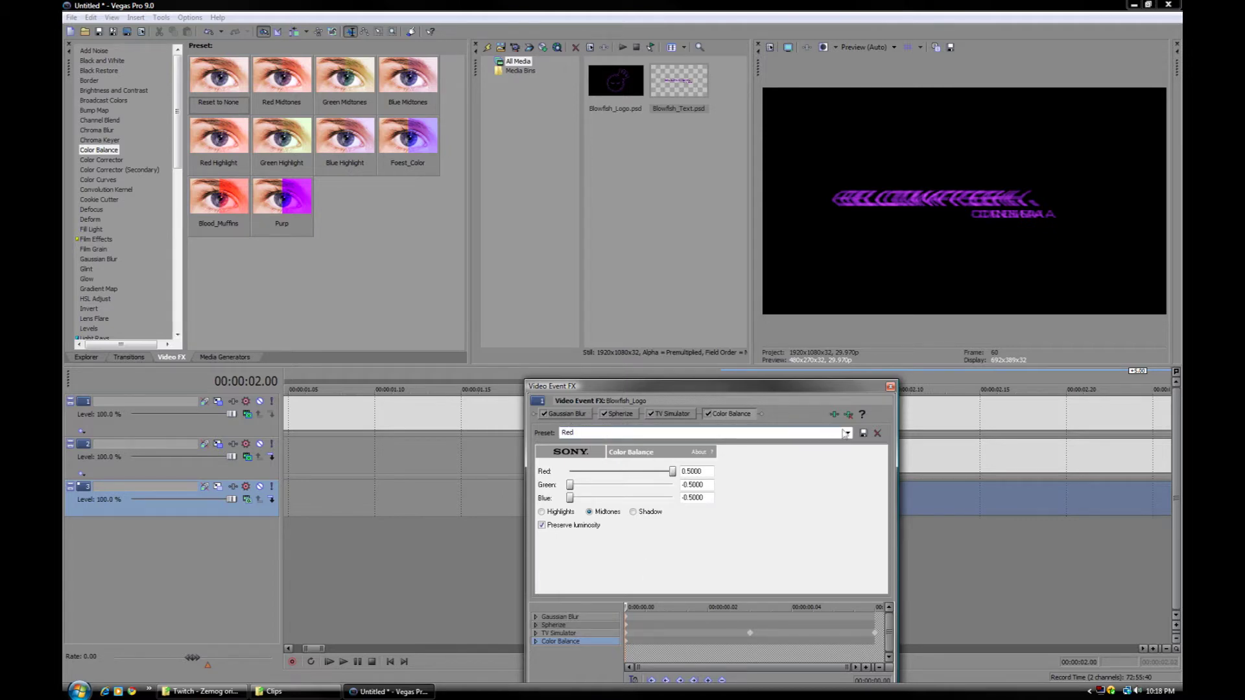
click(863, 434)
click(890, 387)
Save the Color Balance settings of track 2's last logo event as a preset named Green.
scroll(717, 454, down, 1)
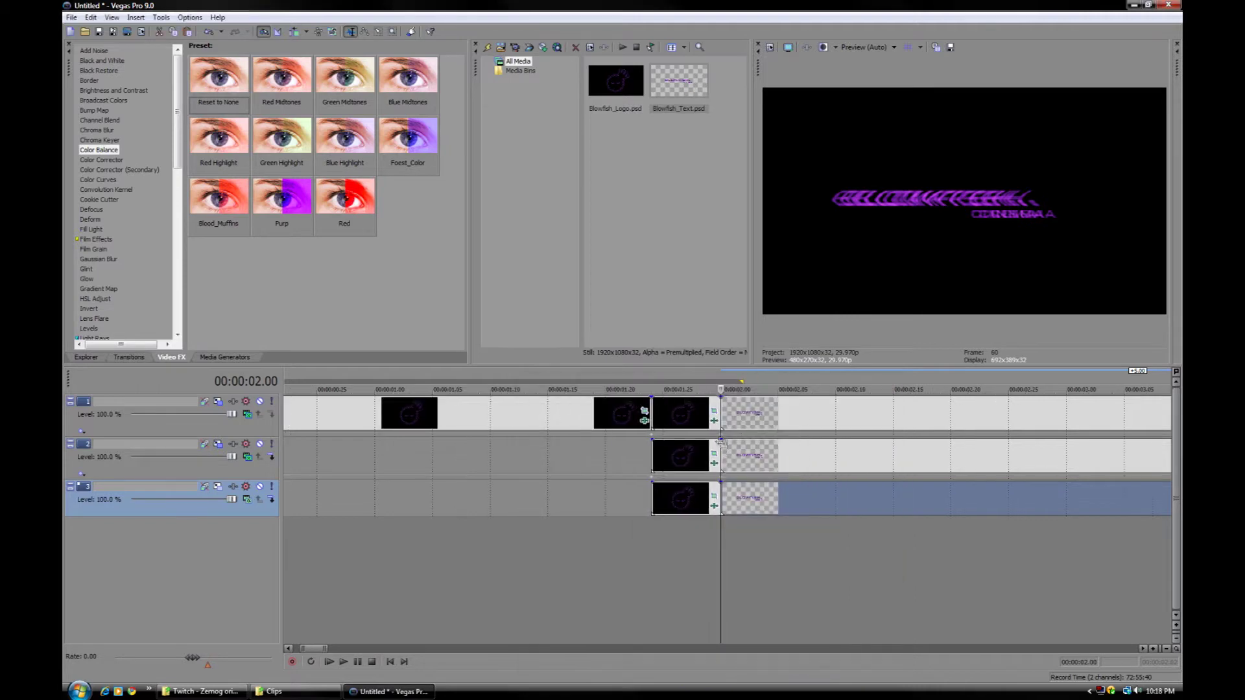
click(714, 462)
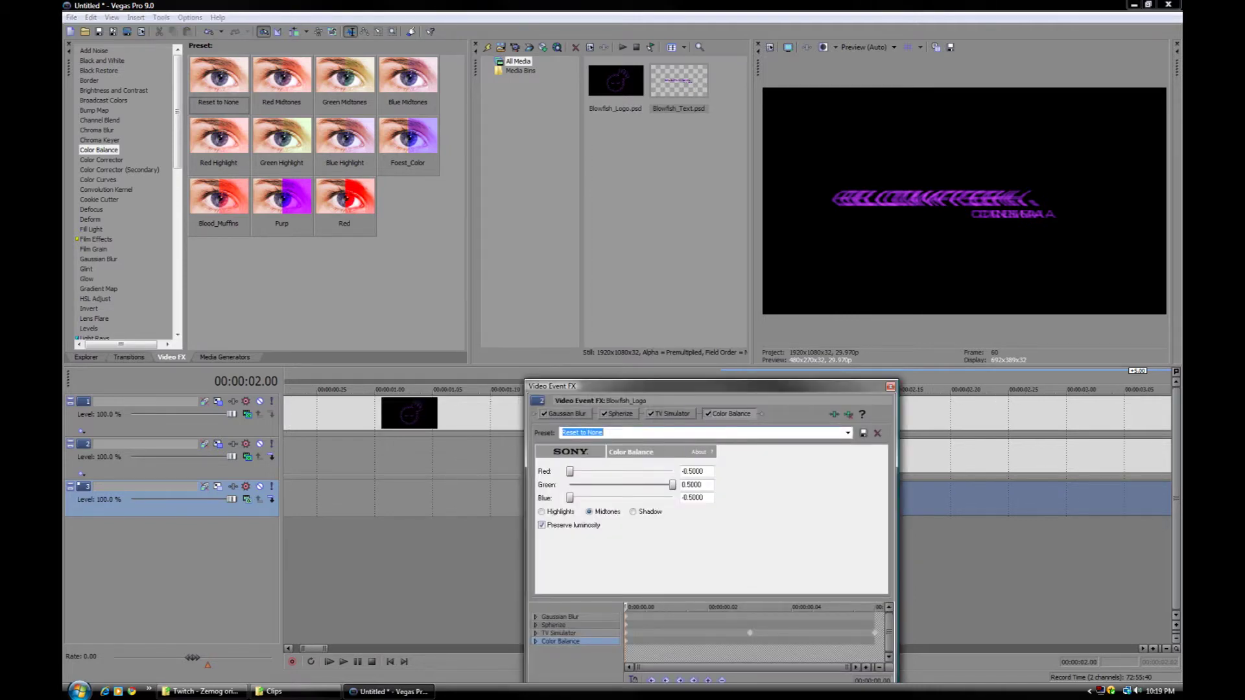
text(Green)
click(864, 433)
click(890, 387)
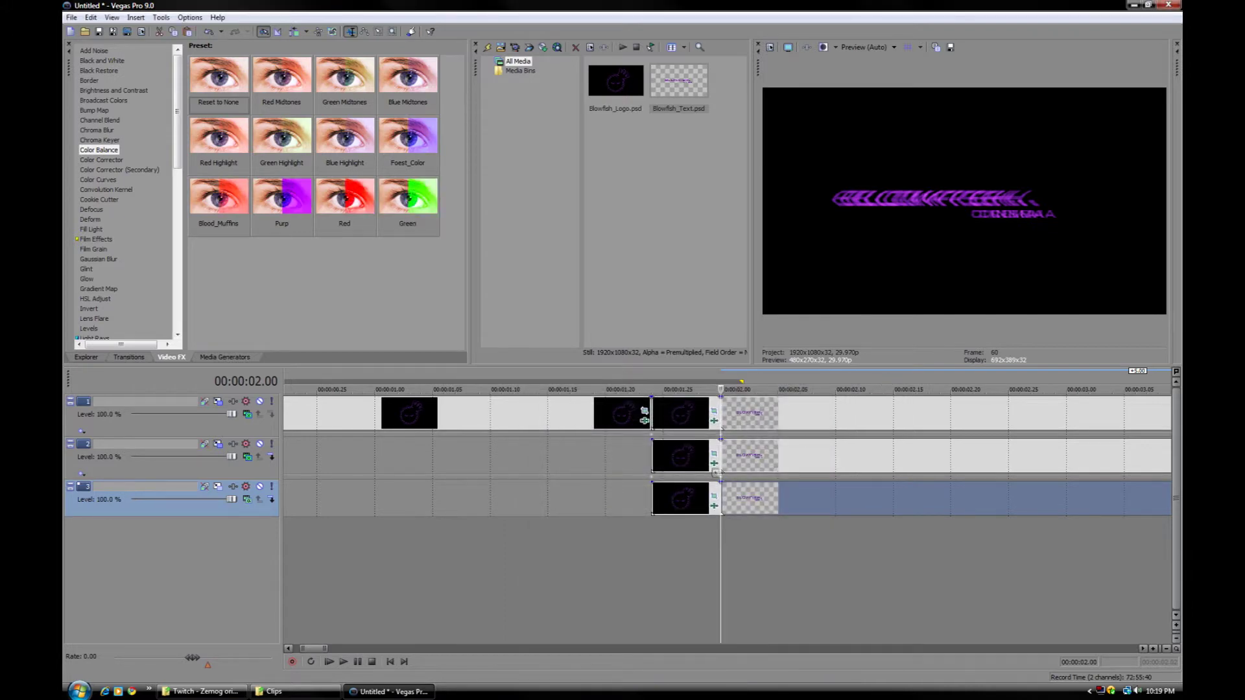
Save the Color Balance settings of track 3's last logo event as a preset named Blue.
click(715, 507)
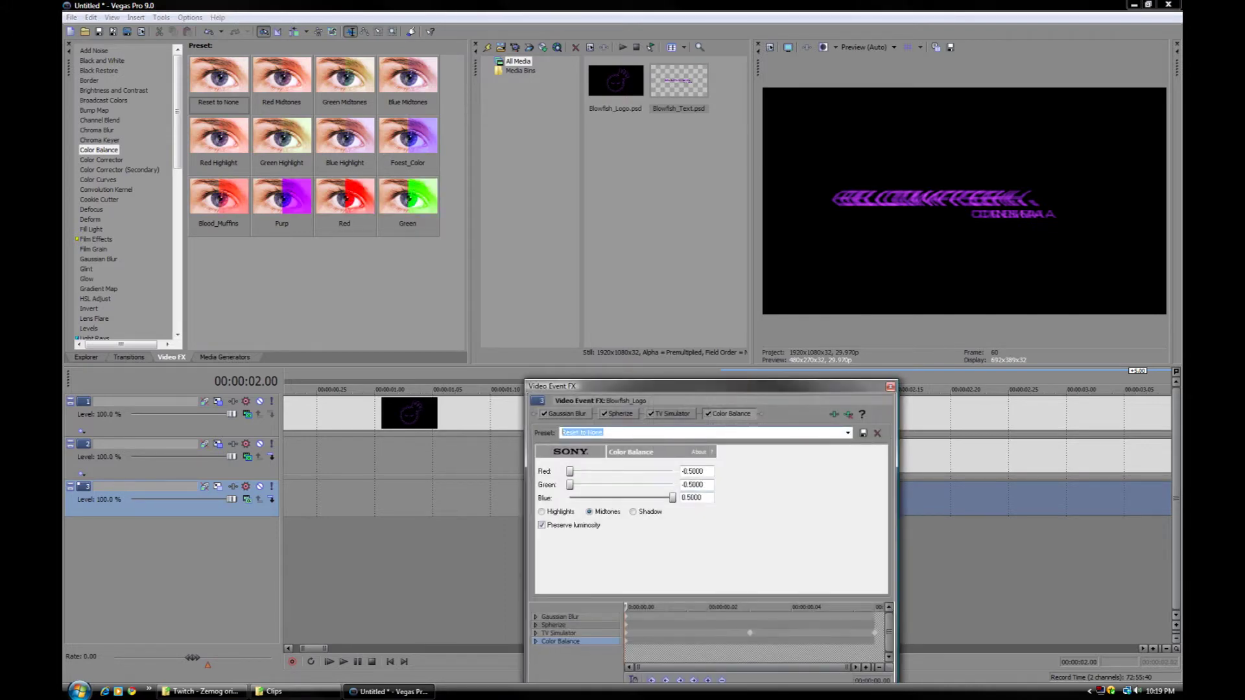
click(864, 433)
click(890, 388)
Apply the Red, Green and Blue Color Balance presets to the text events on tracks 1, 2 and 3 respectively.
drag(350, 209, 759, 419)
drag(995, 433, 982, 457)
click(207, 264)
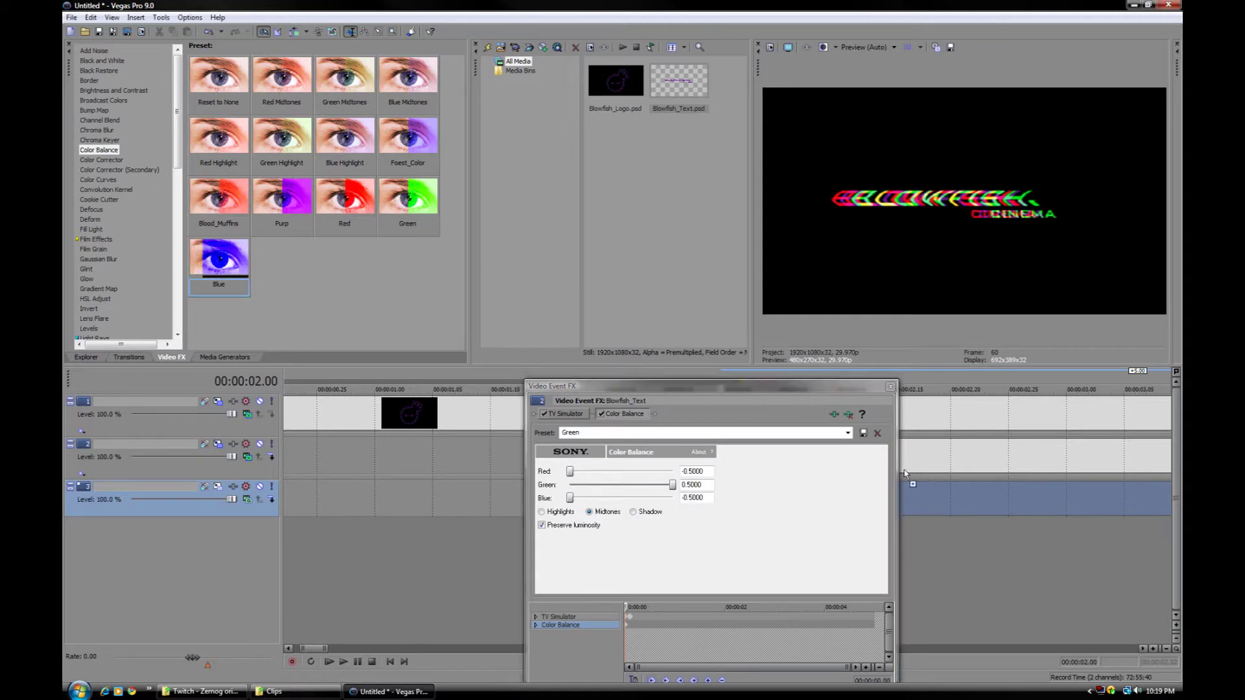
drag(905, 474, 930, 498)
click(890, 387)
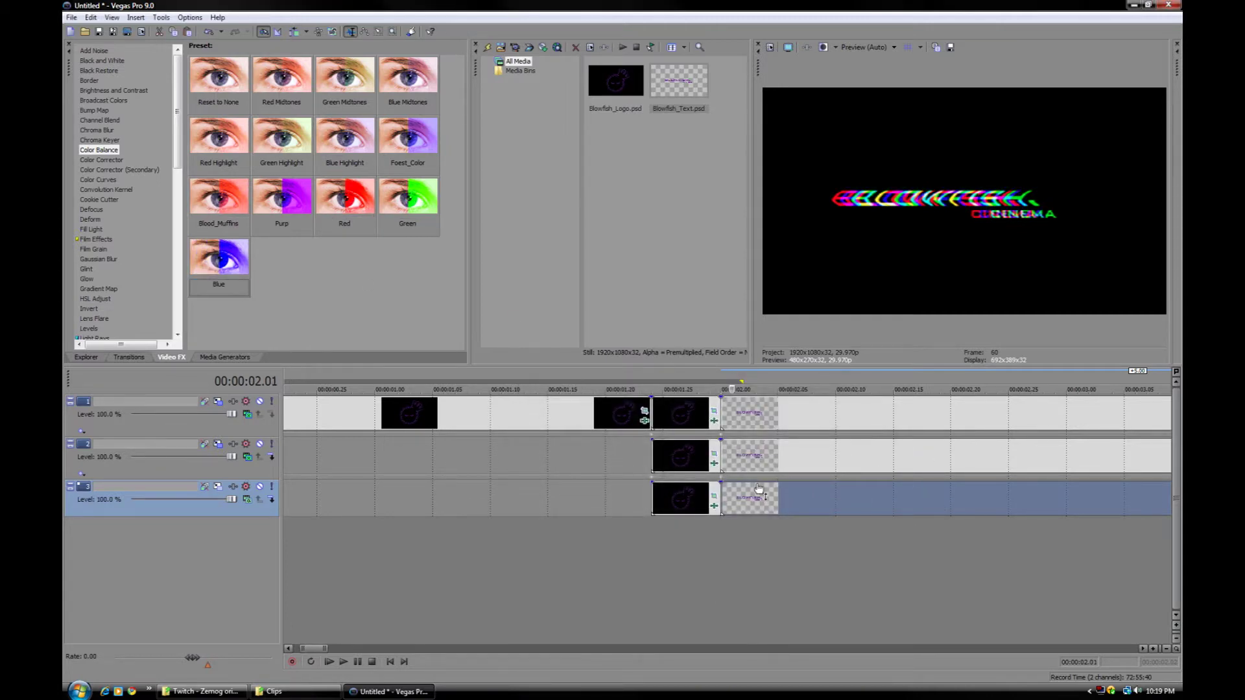
In track 2's motion, add a keyframe at 2.04 that restores the box to its default position.
click(721, 478)
double_click(721, 479)
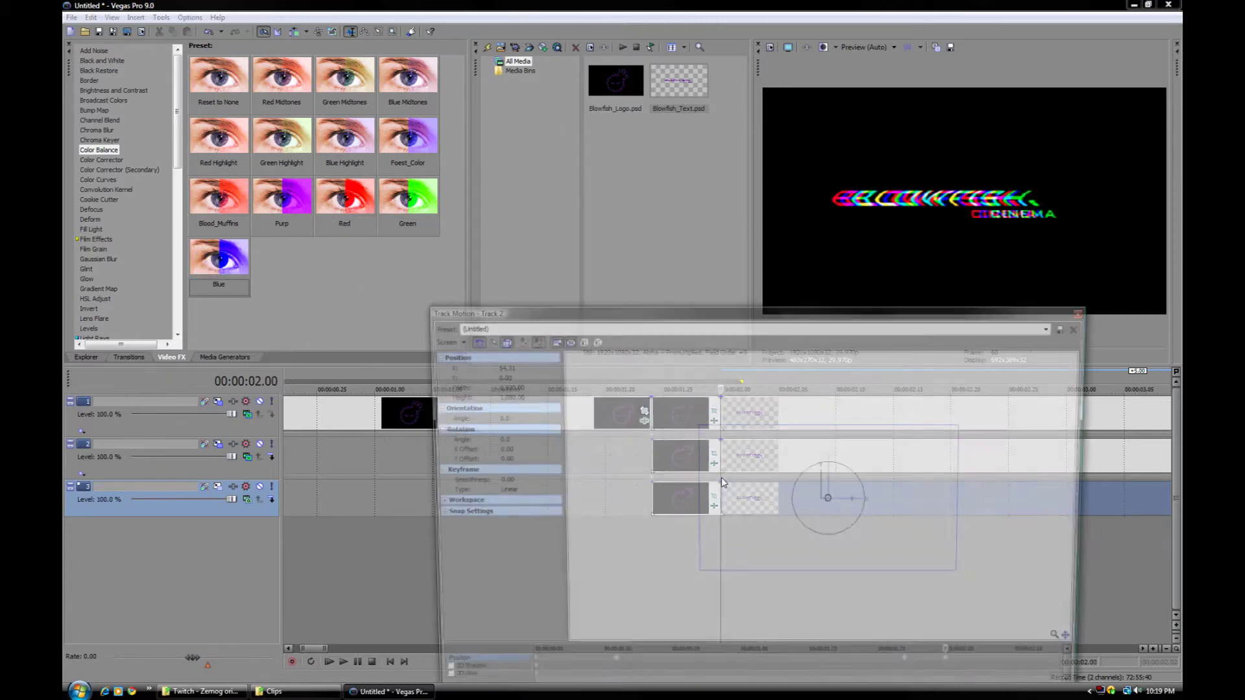
click(954, 661)
key(Right)
key(Right)
key(Right)
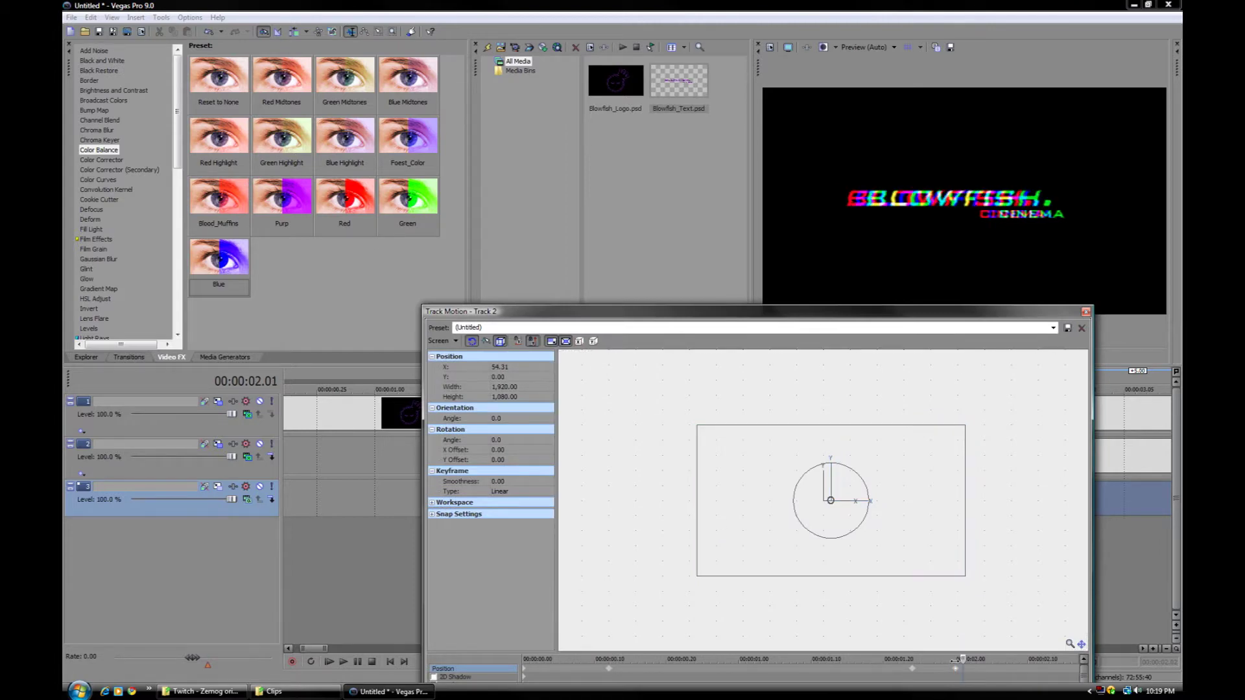
key(Right)
right_click(871, 510)
click(900, 537)
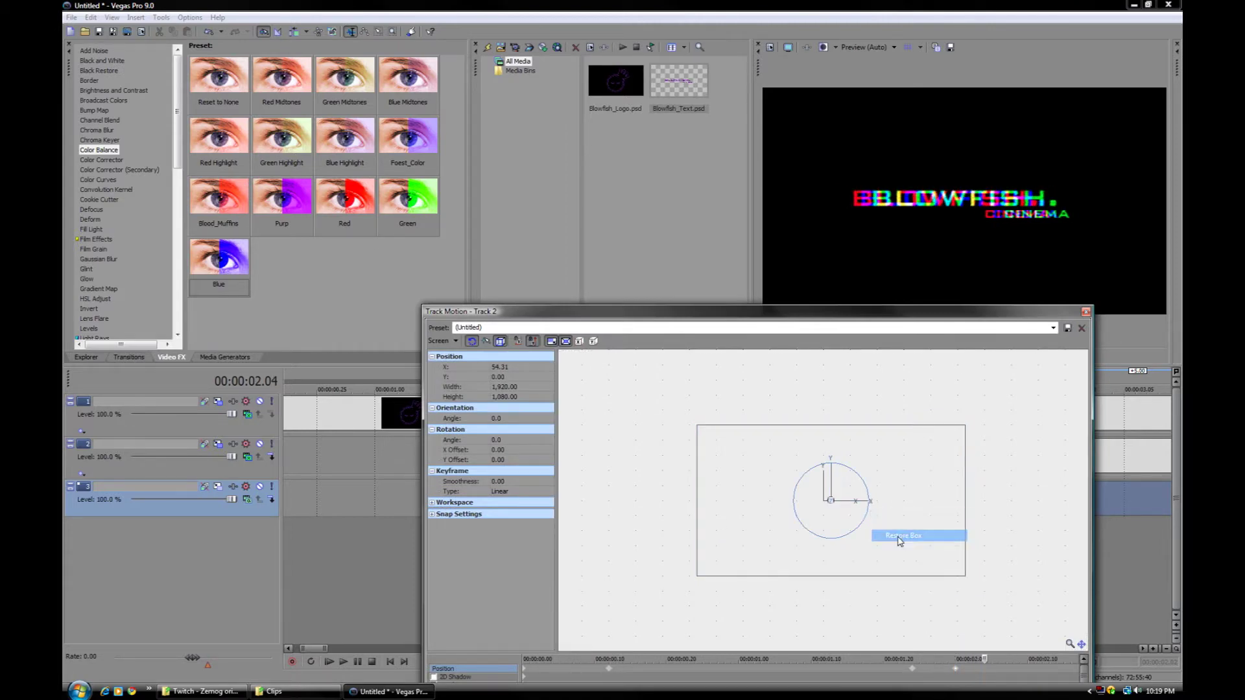
click(1085, 312)
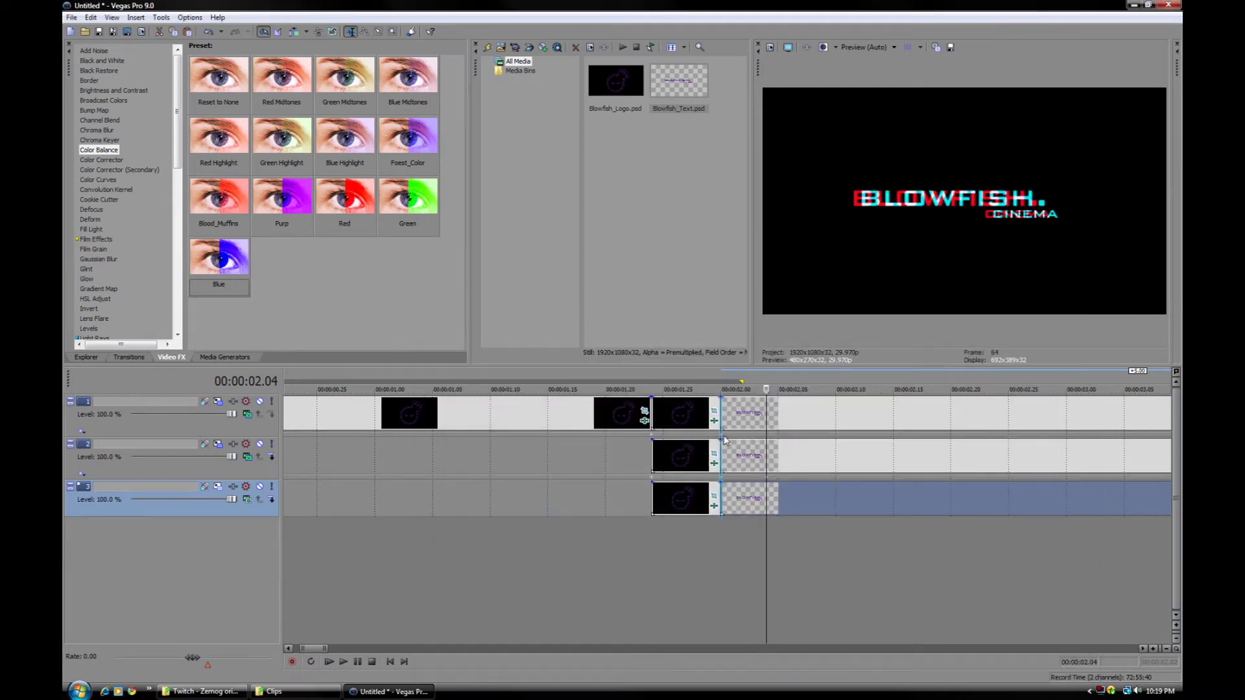
In track 1's motion, restore the box to its default position at 2.04 and close the motion settings.
click(720, 441)
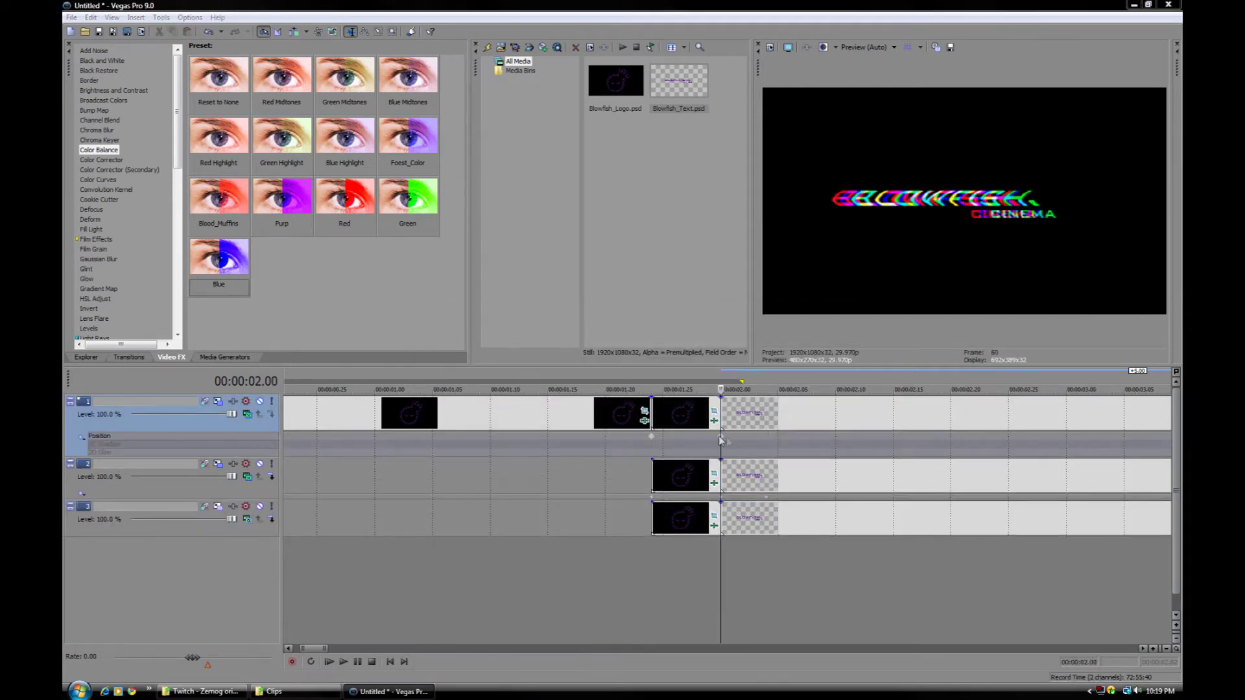
double_click(721, 441)
key(Right)
key(Right)
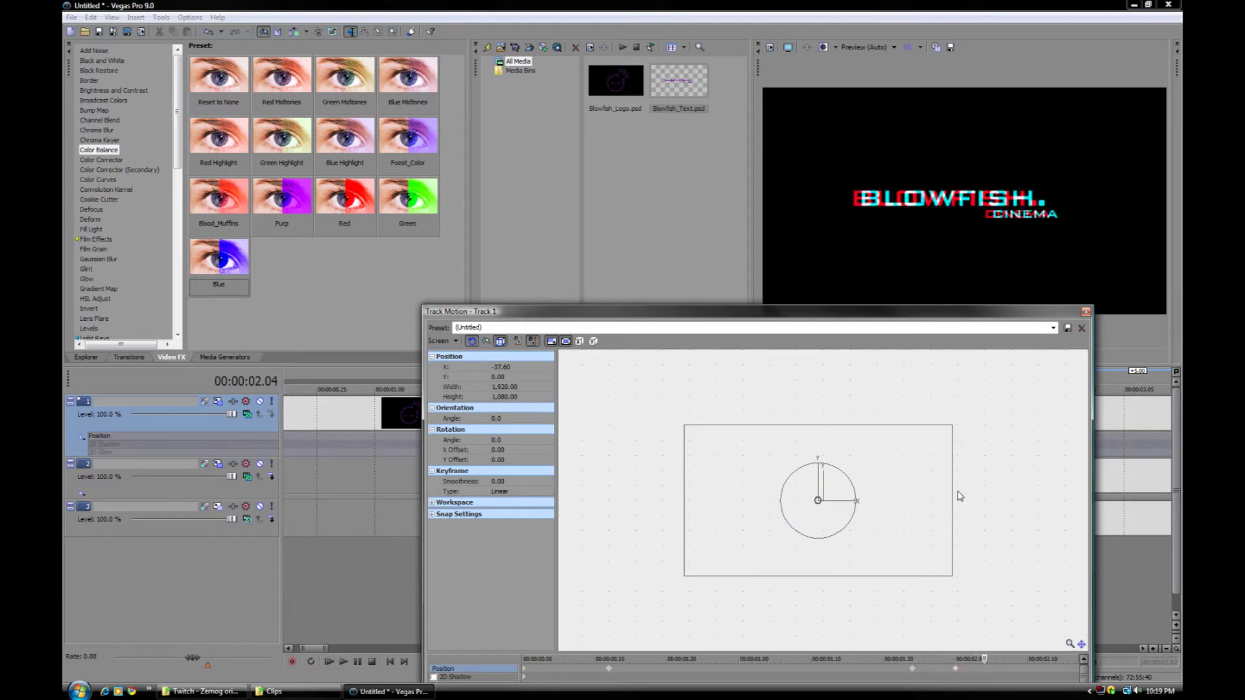
right_click(959, 496)
click(978, 519)
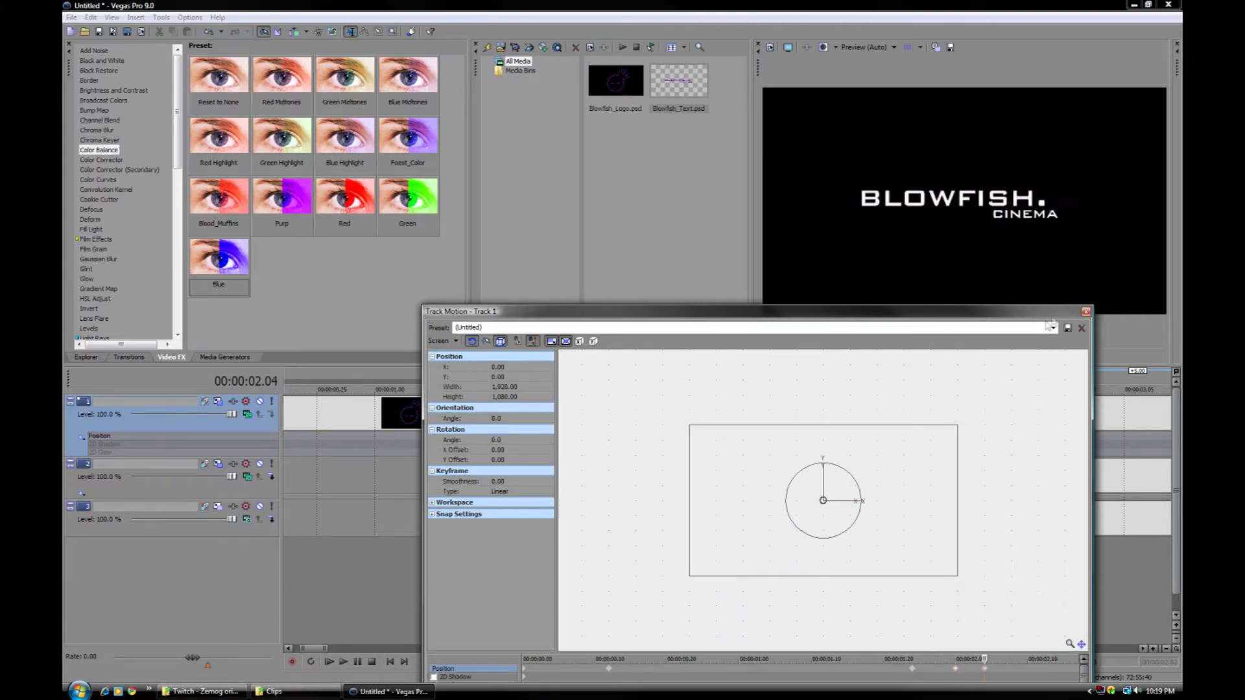
click(1086, 314)
click(767, 477)
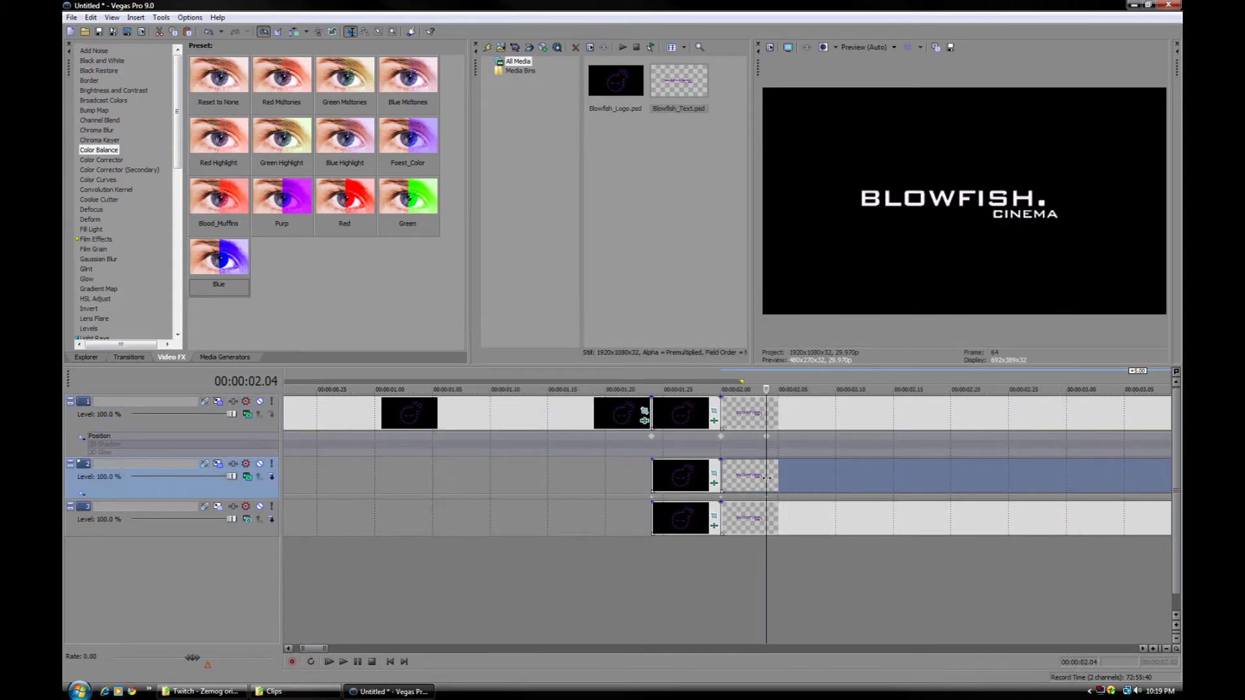
Split the text events on tracks 2 and 3 at 2.04 and delete the parts after the cut.
key(ctrl+v)
click(764, 516)
key(s)
key(Delete)
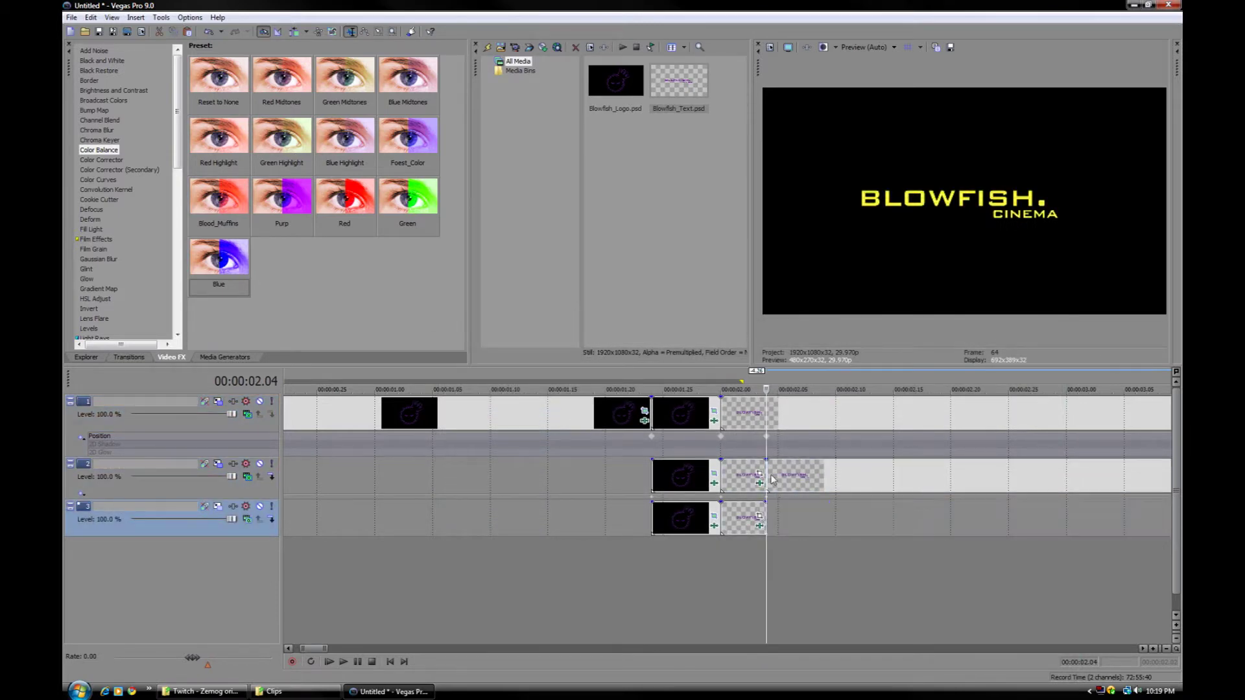
click(782, 481)
key(Delete)
Split track 1's text event at 2.04 and leave only the TV Simulator effect on the part after the cut.
click(765, 422)
key(s)
scroll(753, 428, down, 6)
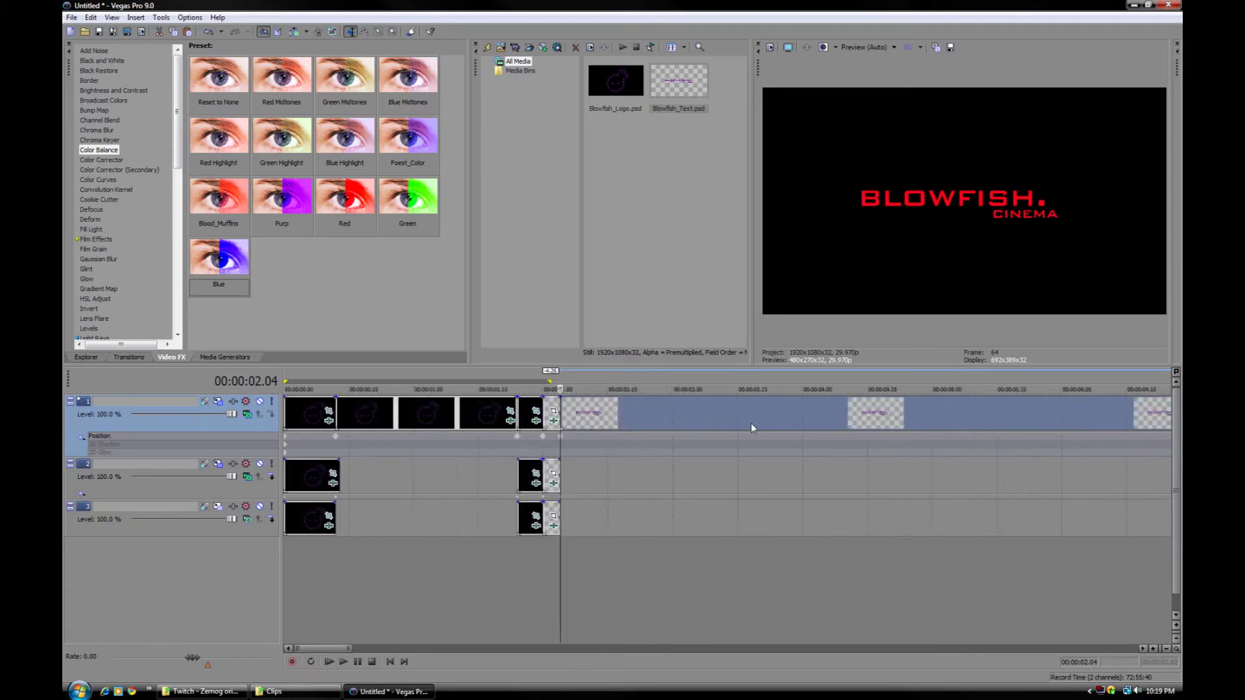
click(579, 422)
right_click(623, 415)
click(661, 462)
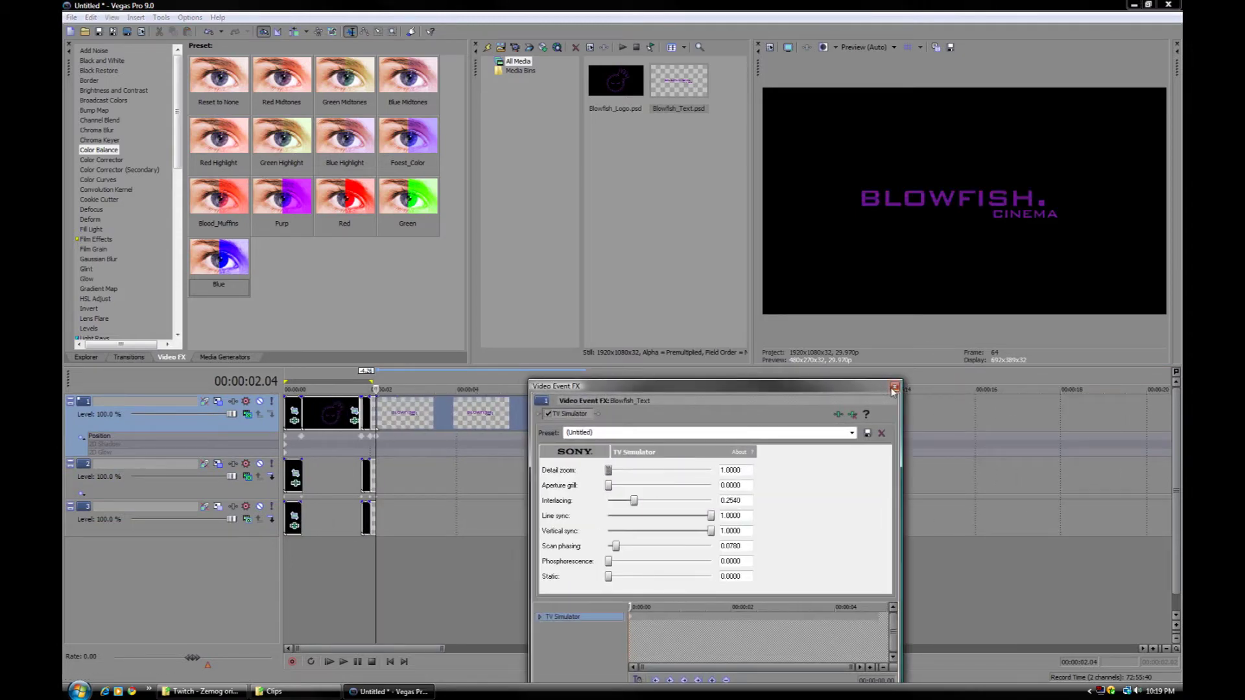
click(890, 385)
Step through the RGB-split text frames up to 2.04 and compare the logo's size at several points along track 1.
scroll(583, 493, up, 6)
click(615, 487)
key(Right)
key(Right)
key(Right)
key(Right)
key(Right)
key(Right)
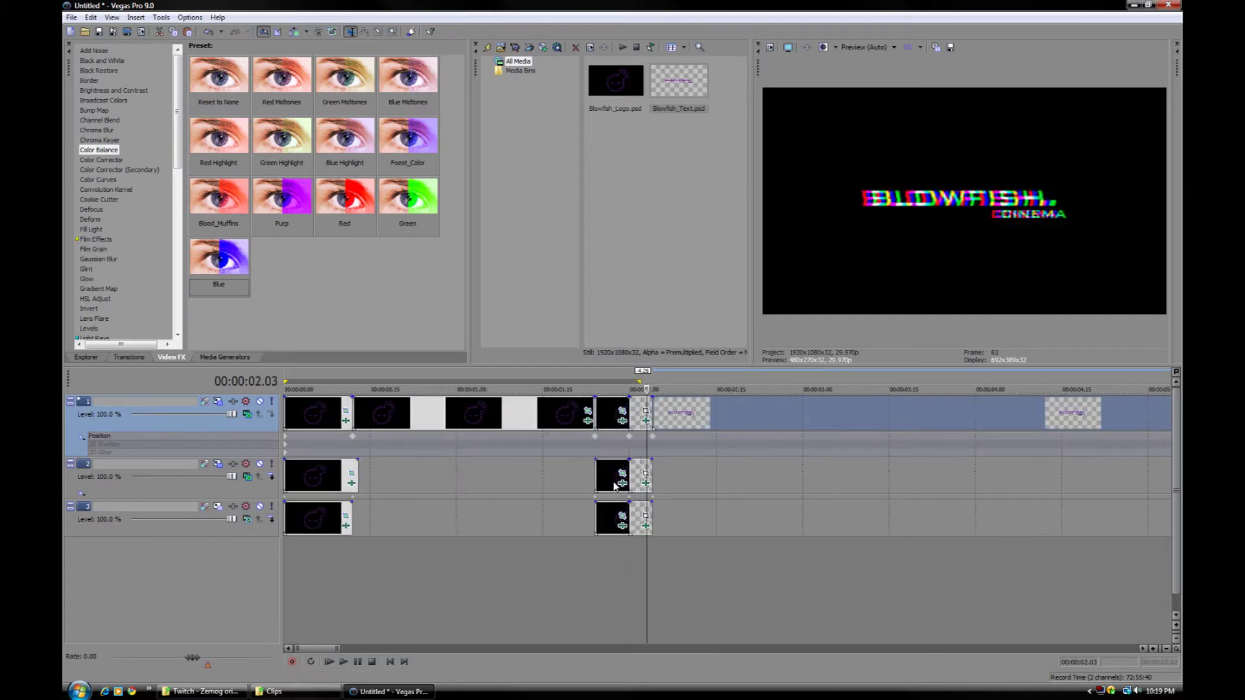
scroll(634, 469, down, 5)
scroll(531, 433, up, 4)
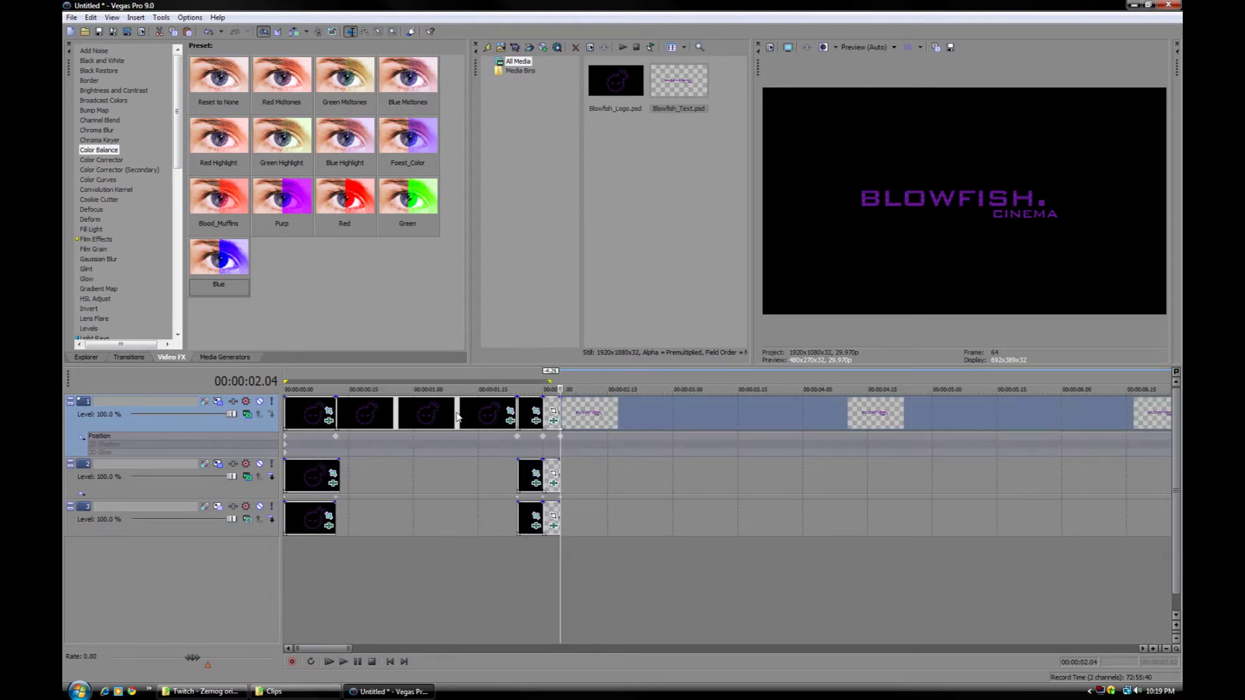
click(457, 417)
click(432, 417)
click(392, 415)
click(341, 411)
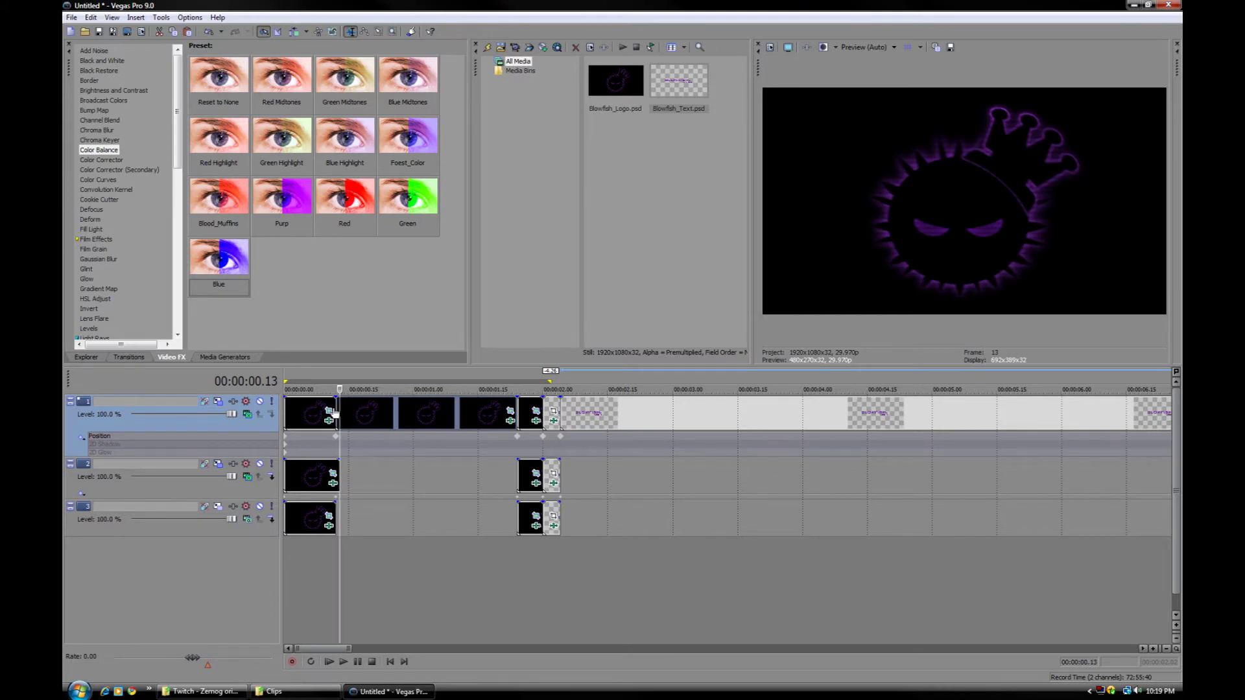
click(483, 410)
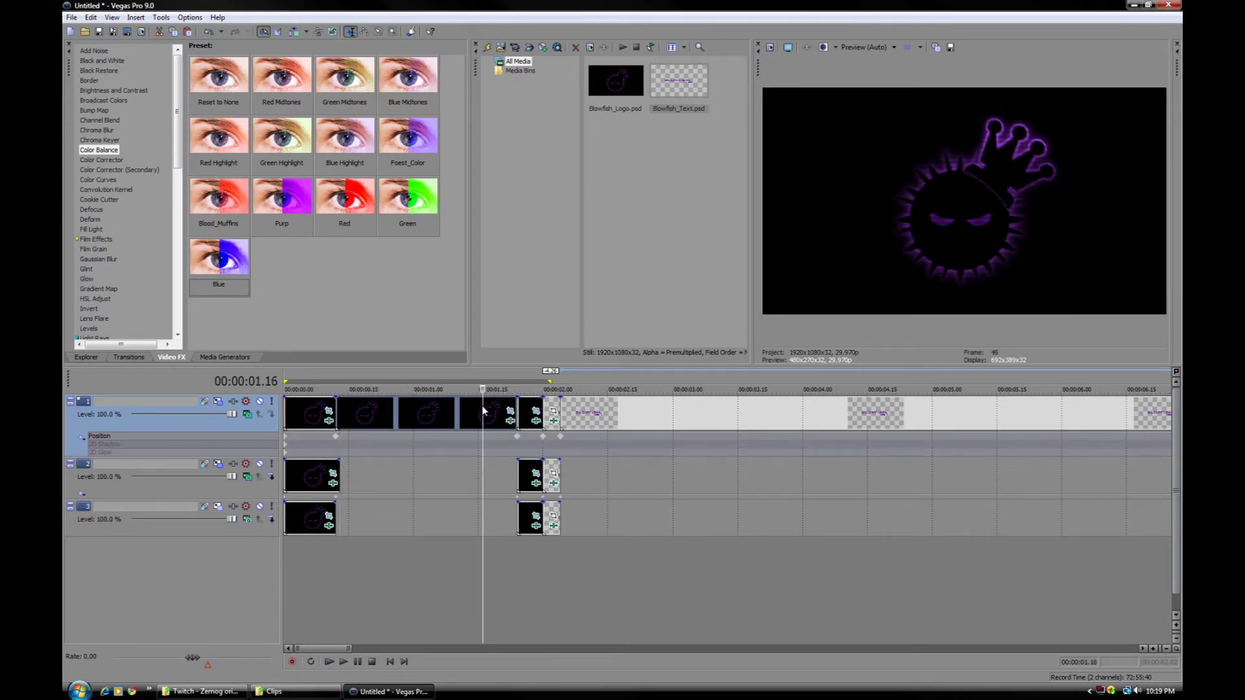
In Pan/Crop of track 1's last text event, add an end keyframe at 4.26 with the crop reduced to about 1,438 × 809.
click(565, 415)
scroll(559, 415, down, 2)
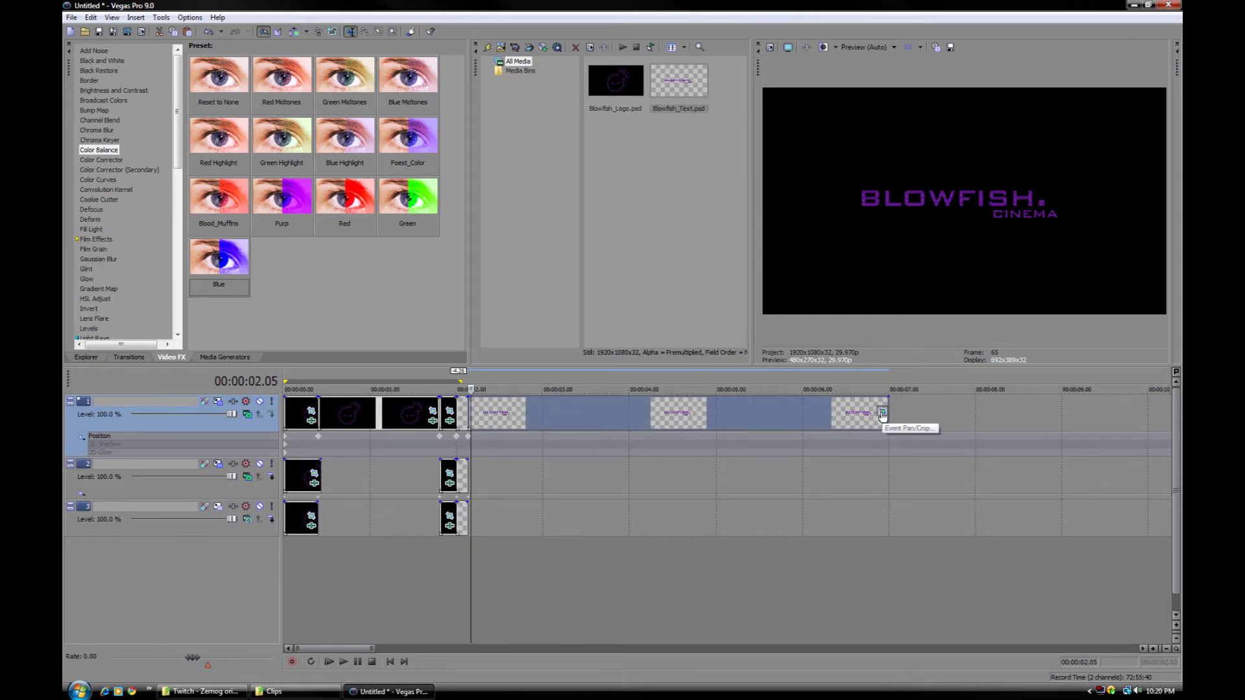
click(883, 415)
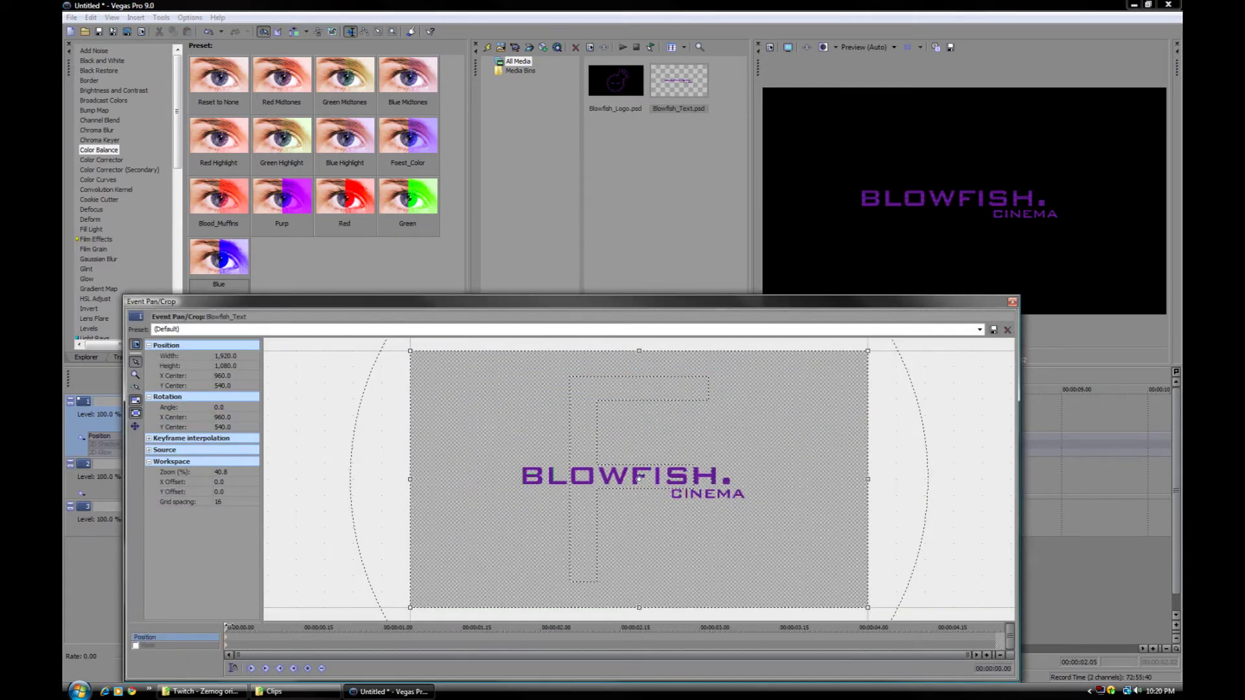
drag(229, 627, 995, 628)
scroll(798, 547, down, 4)
drag(783, 561, 747, 543)
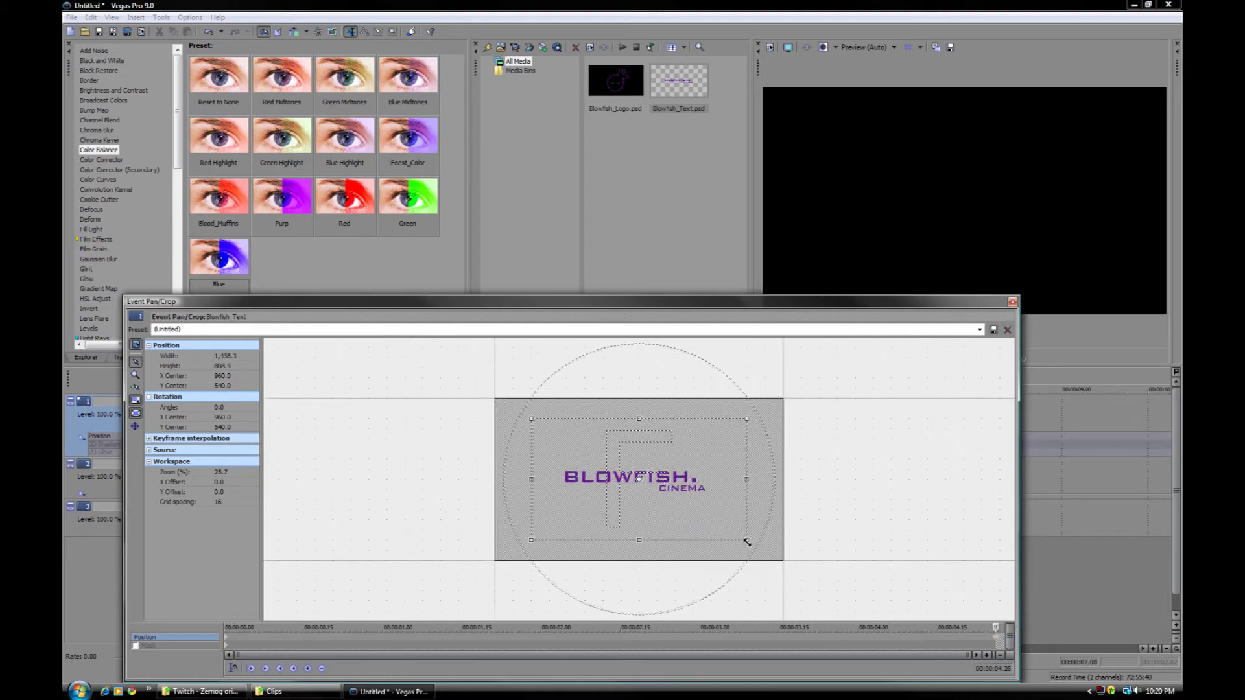
click(1012, 302)
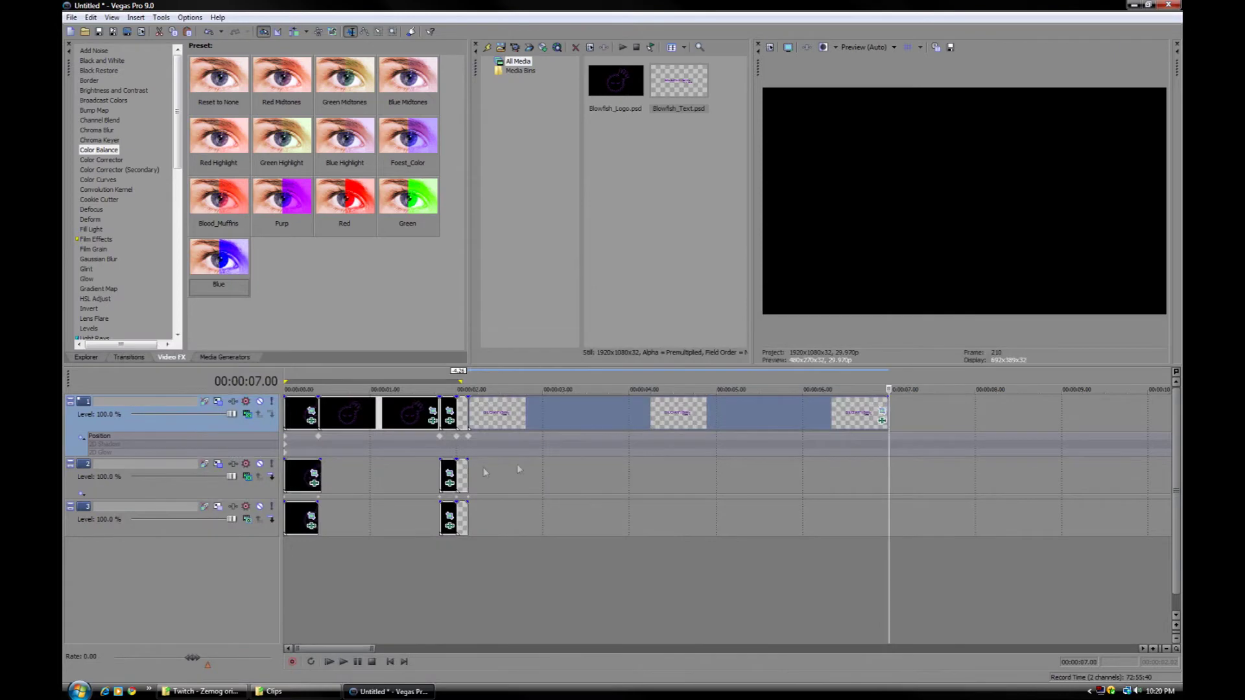
Play back the logo-to-text transition over a loop region from 1.14 to 3.13 with track 1's motion keyframes collapsed.
drag(581, 474, 409, 478)
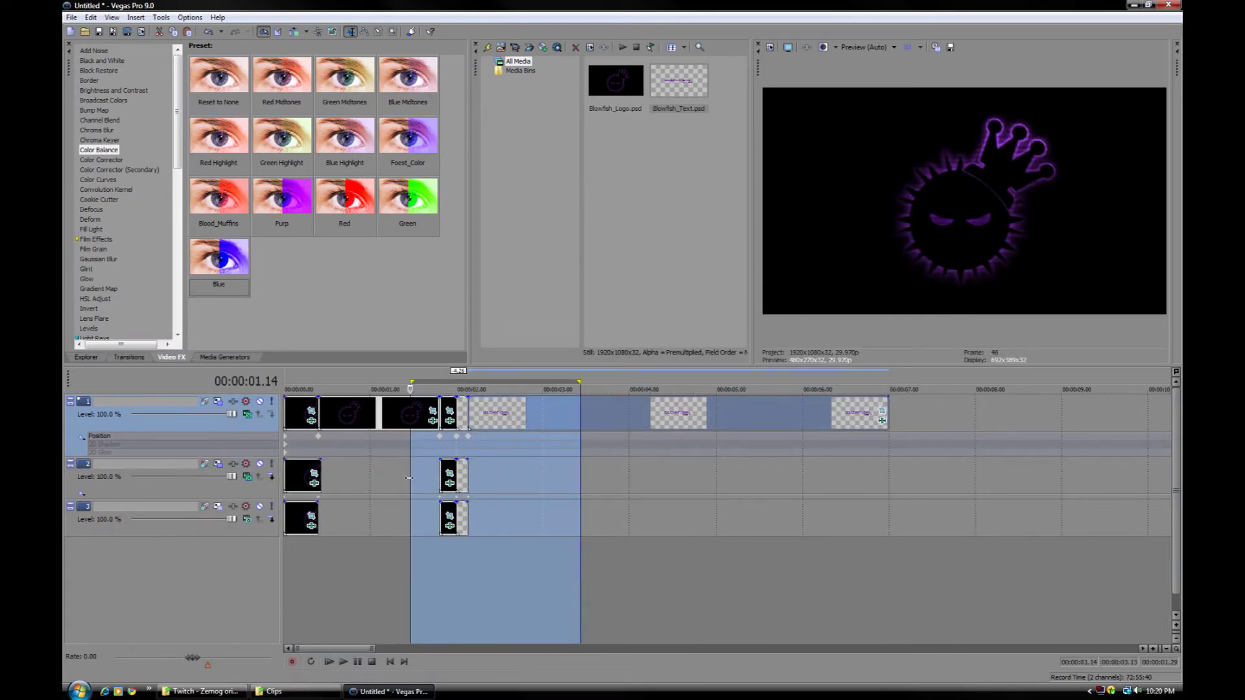
click(81, 438)
key(space)
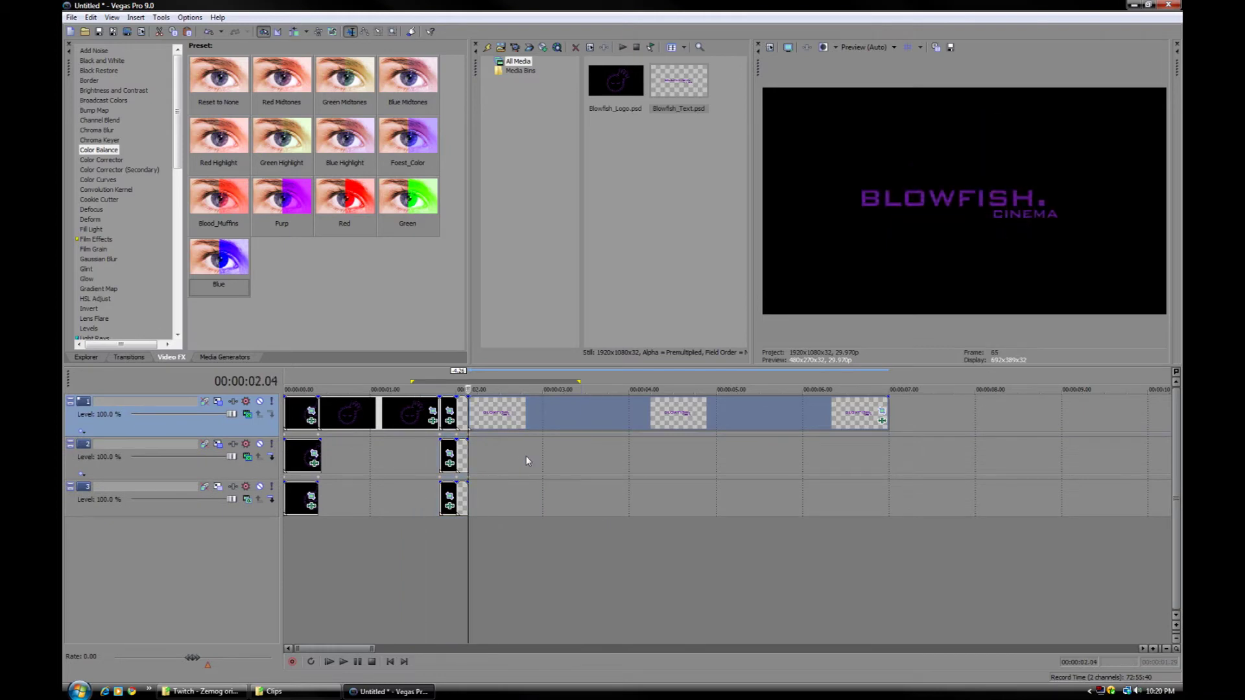
key(space)
key(space)
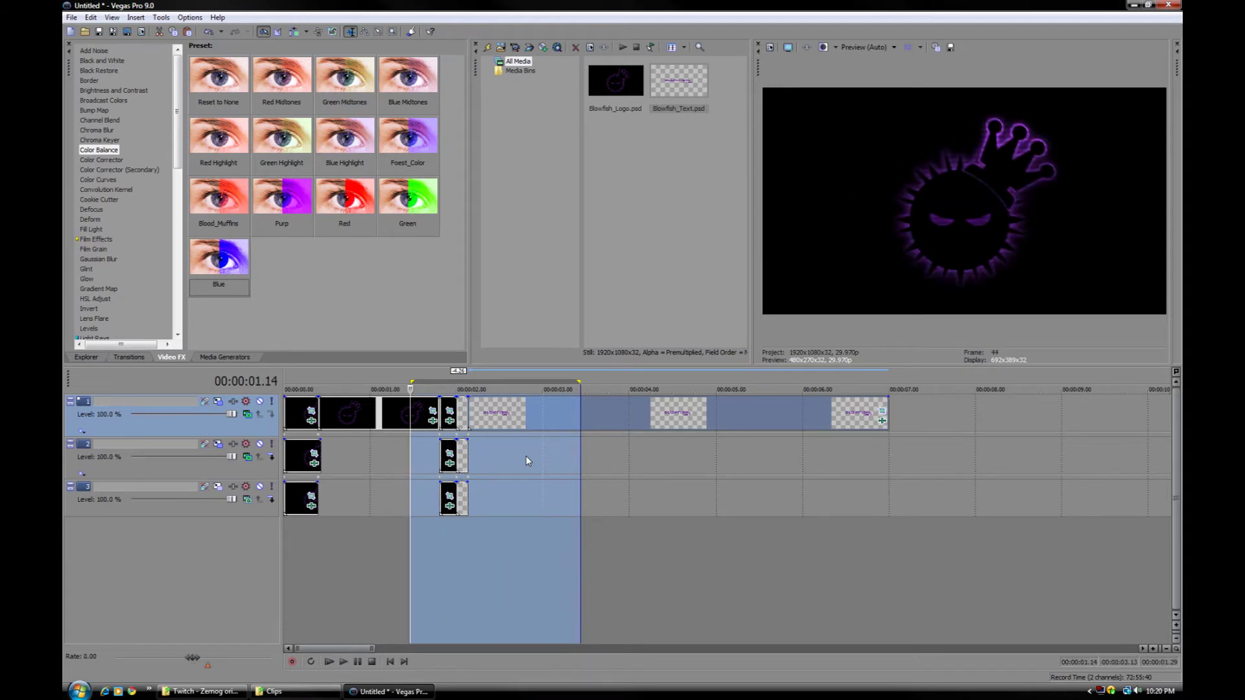
click(573, 413)
key(space)
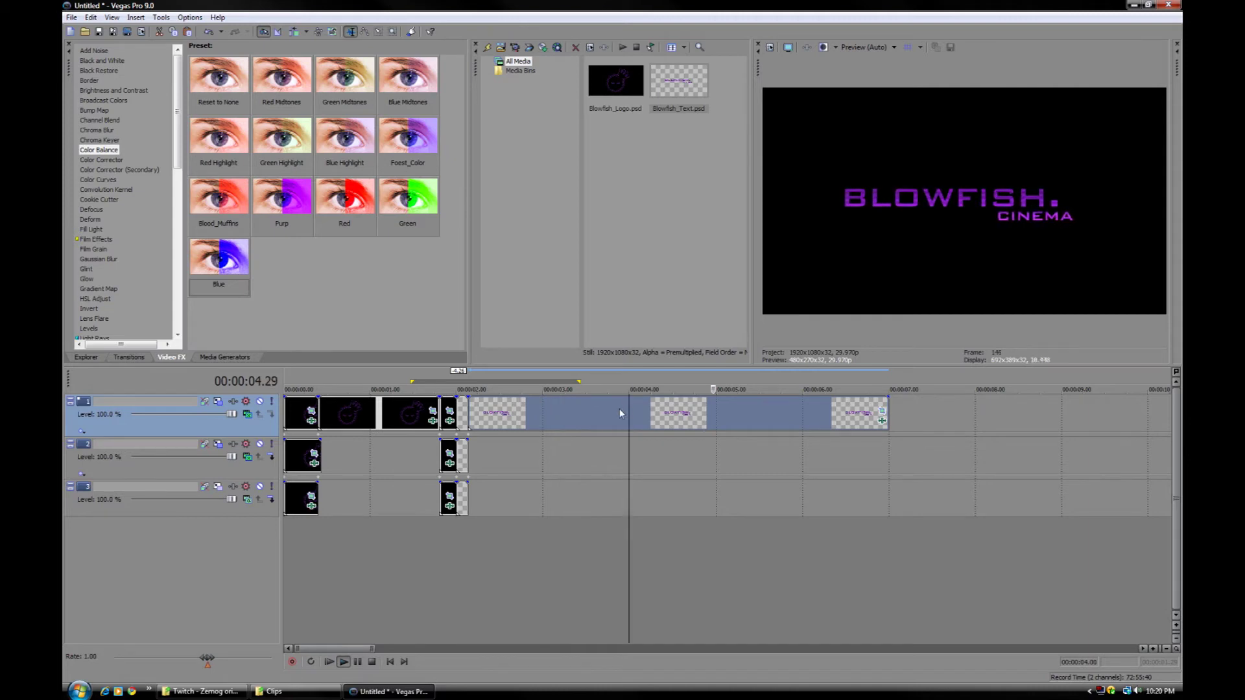
Trim track 1's last text event to end at 3.19.
click(598, 408)
key(space)
scroll(610, 414, up, 1)
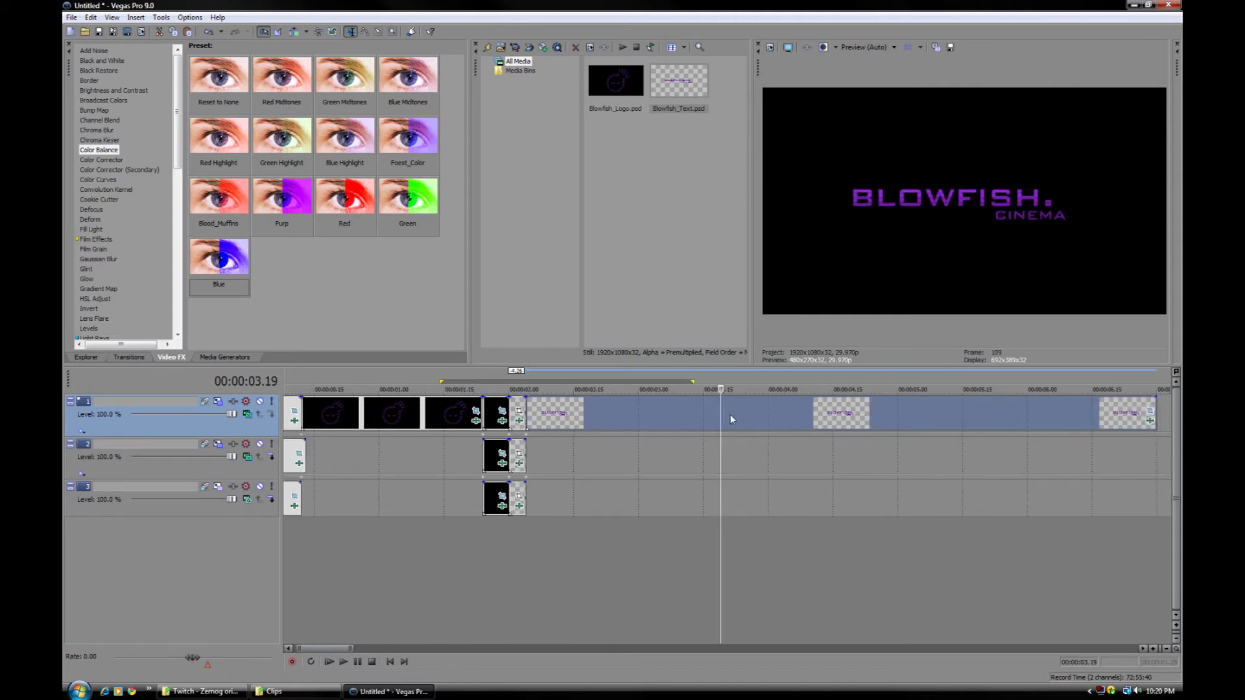
scroll(728, 413, up, 4)
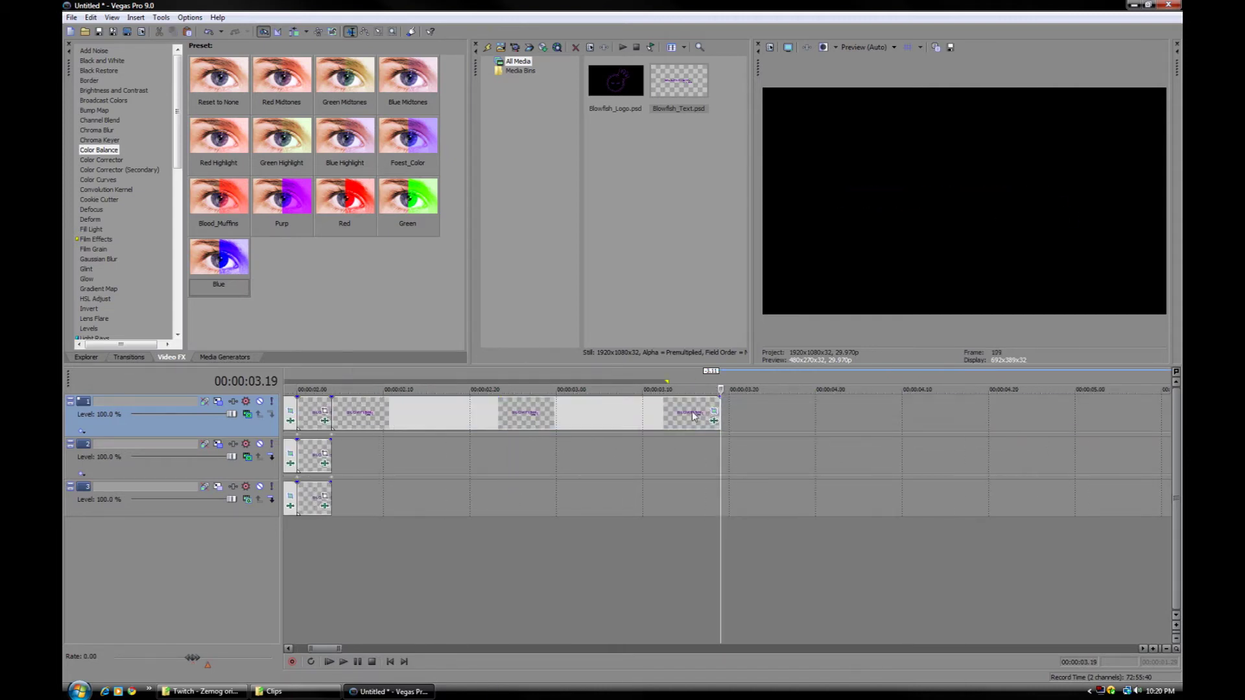
Add TV Simulator keyframes near and at the end of track 1's text event, lowering Line sync on the last one.
click(681, 415)
click(713, 411)
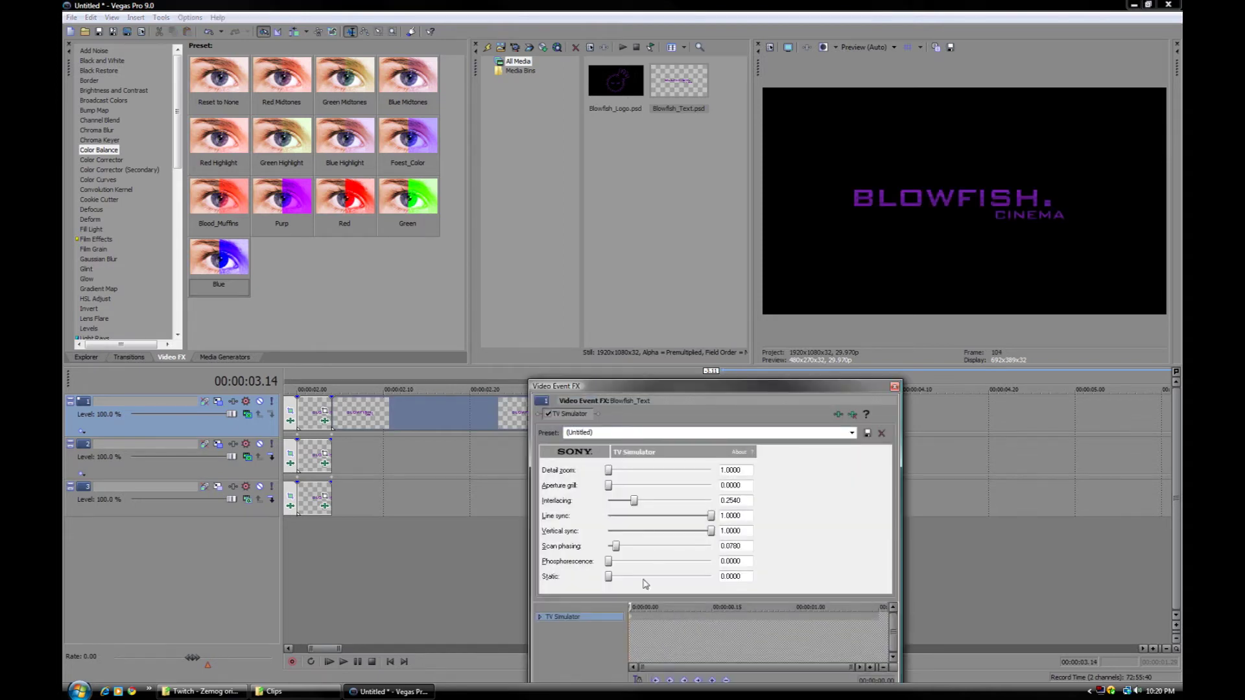
click(633, 617)
drag(631, 607, 837, 607)
scroll(862, 607, up, 4)
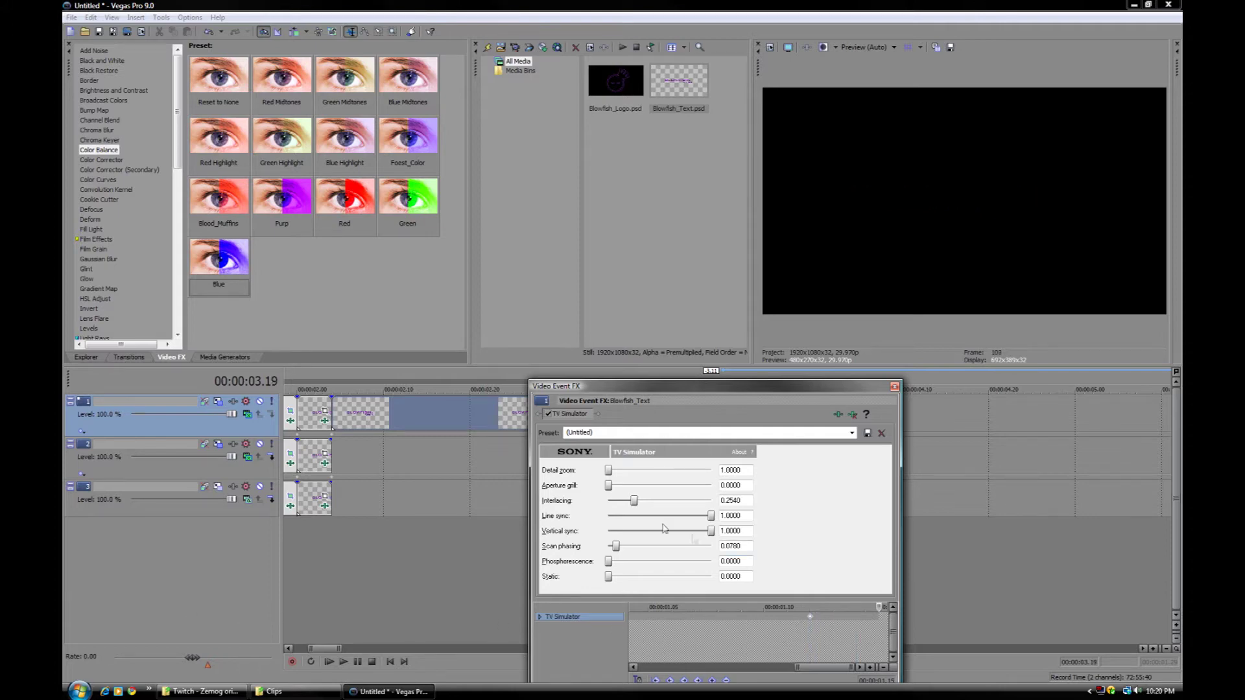
drag(711, 517, 659, 518)
click(894, 387)
Check the text's final frames and set the TV Simulator's Line sync to 0.1640 at the end keyframe.
key(Left)
key(Left)
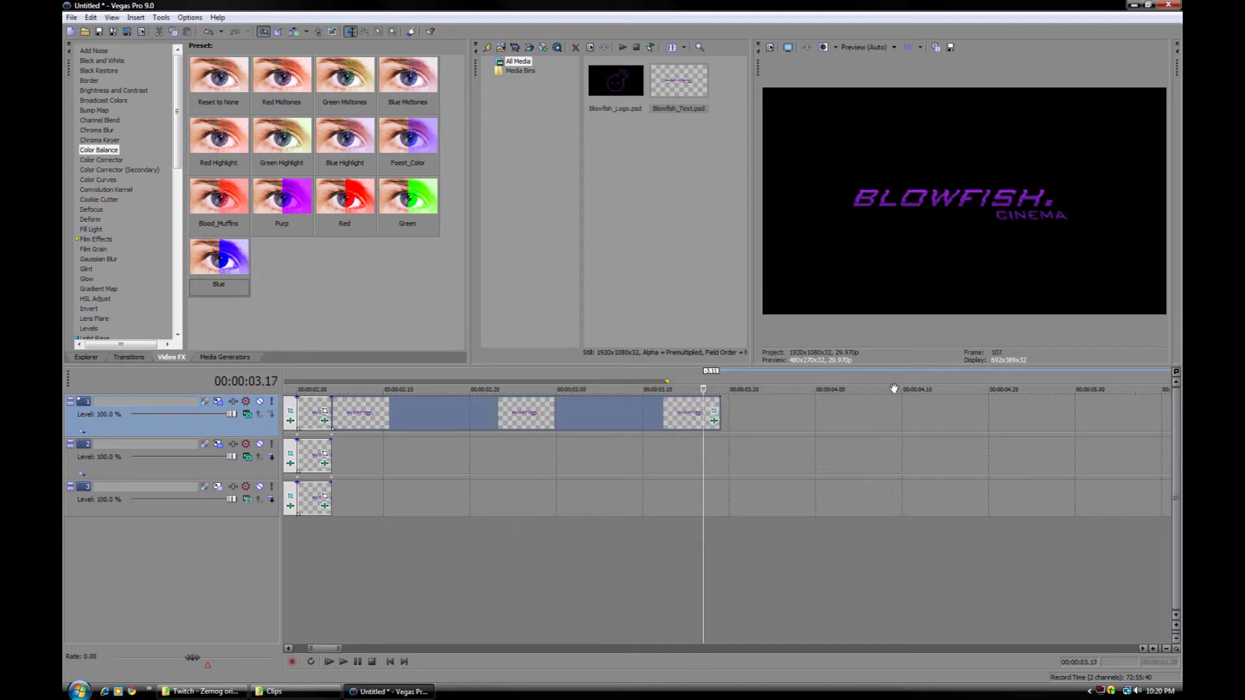
key(Right)
key(Right)
click(715, 422)
click(714, 421)
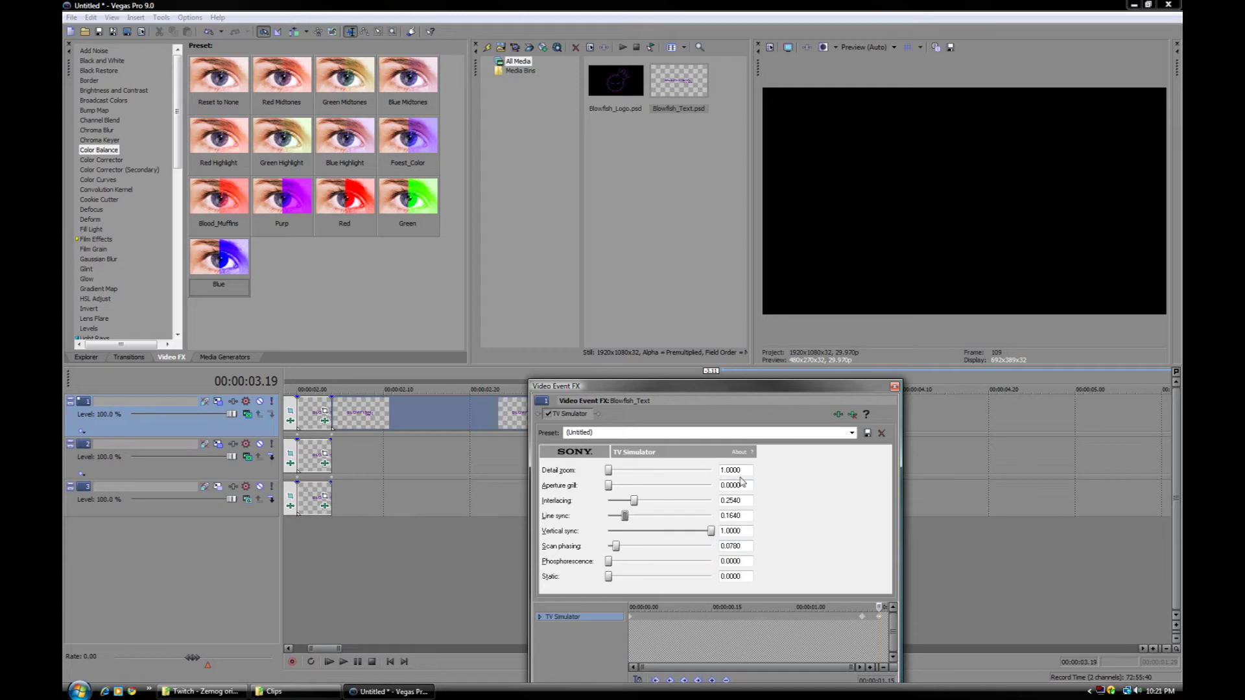
click(894, 387)
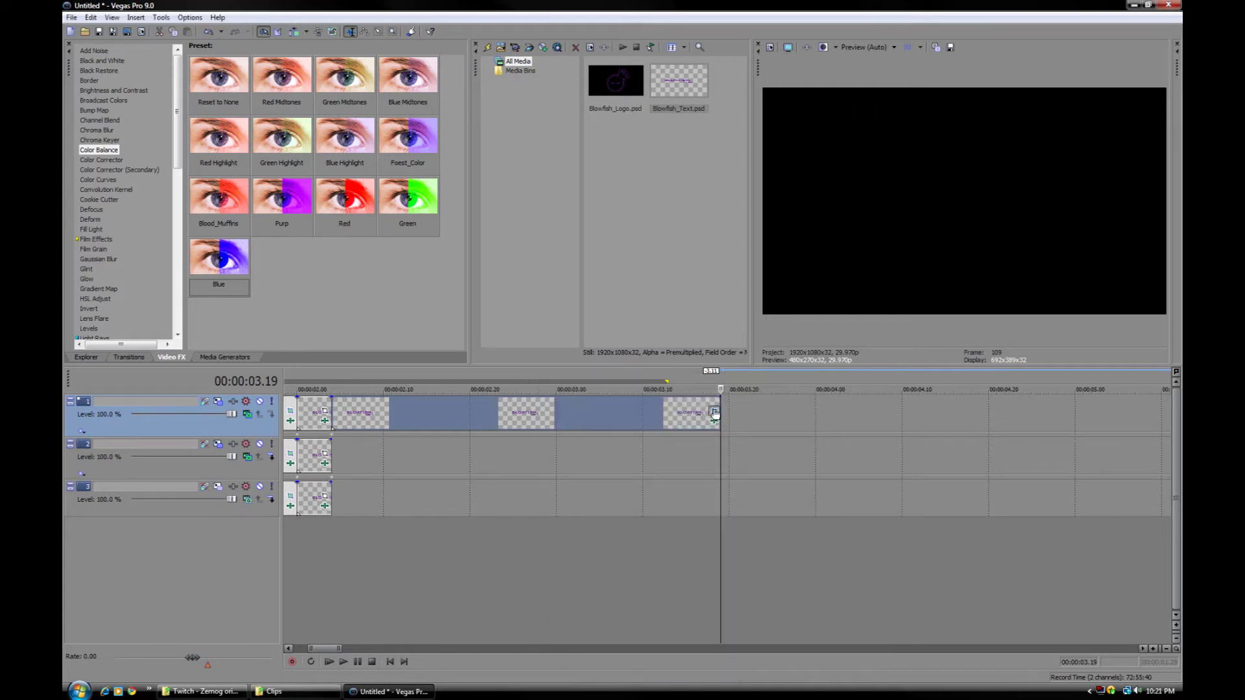
In the text event's Pan/Crop, add a keyframe shortly before its end and shrink the crop at 1.15 to about 204 × 115.
click(714, 411)
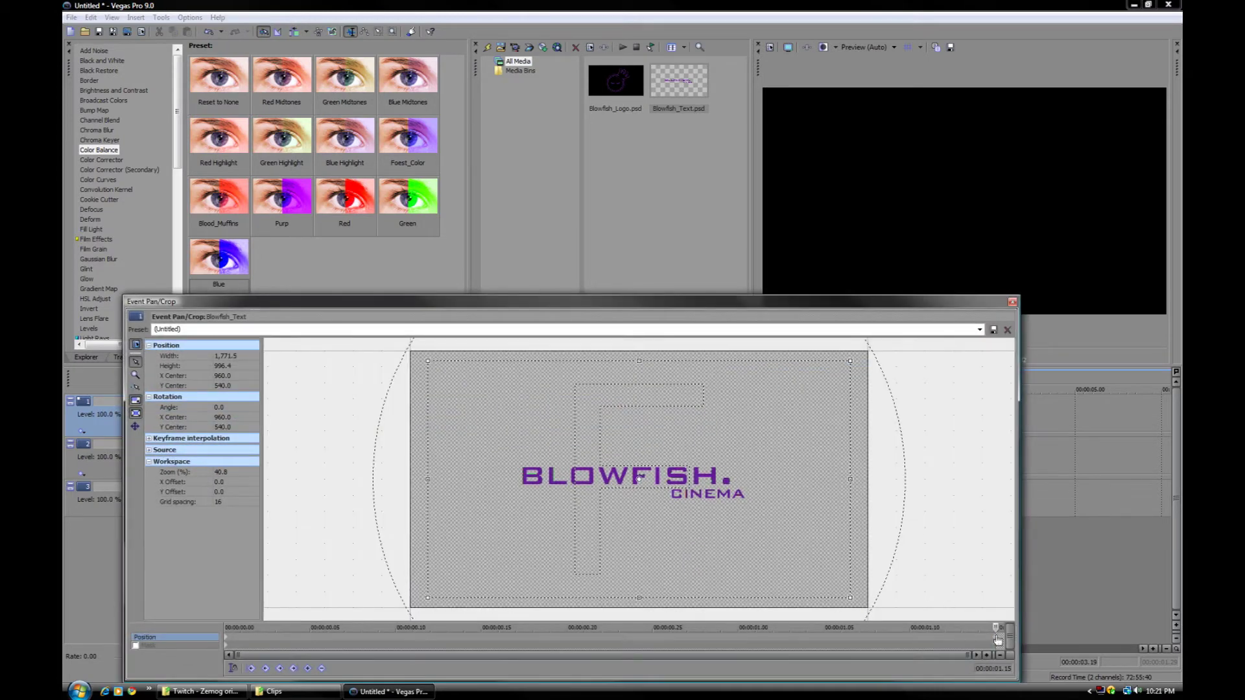
mouse_move(995, 627)
mouse_down()
mouse_move(945, 628)
mouse_move(994, 627)
mouse_up()
drag(428, 597, 575, 500)
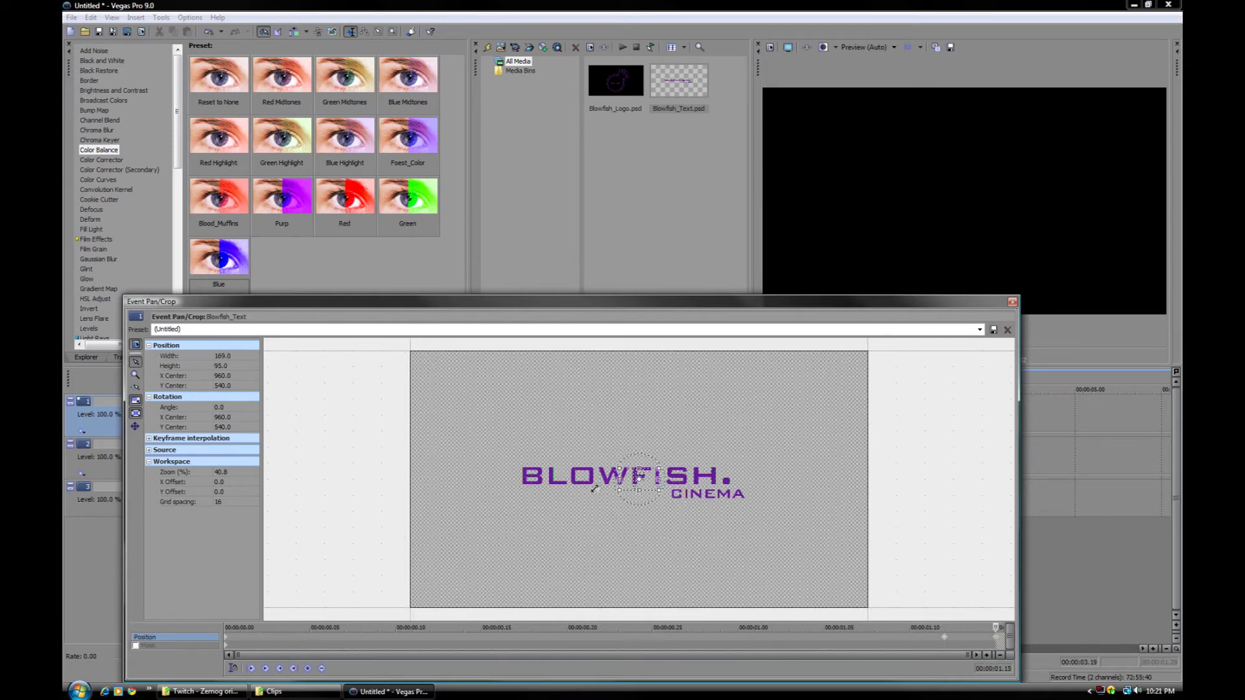
click(1011, 301)
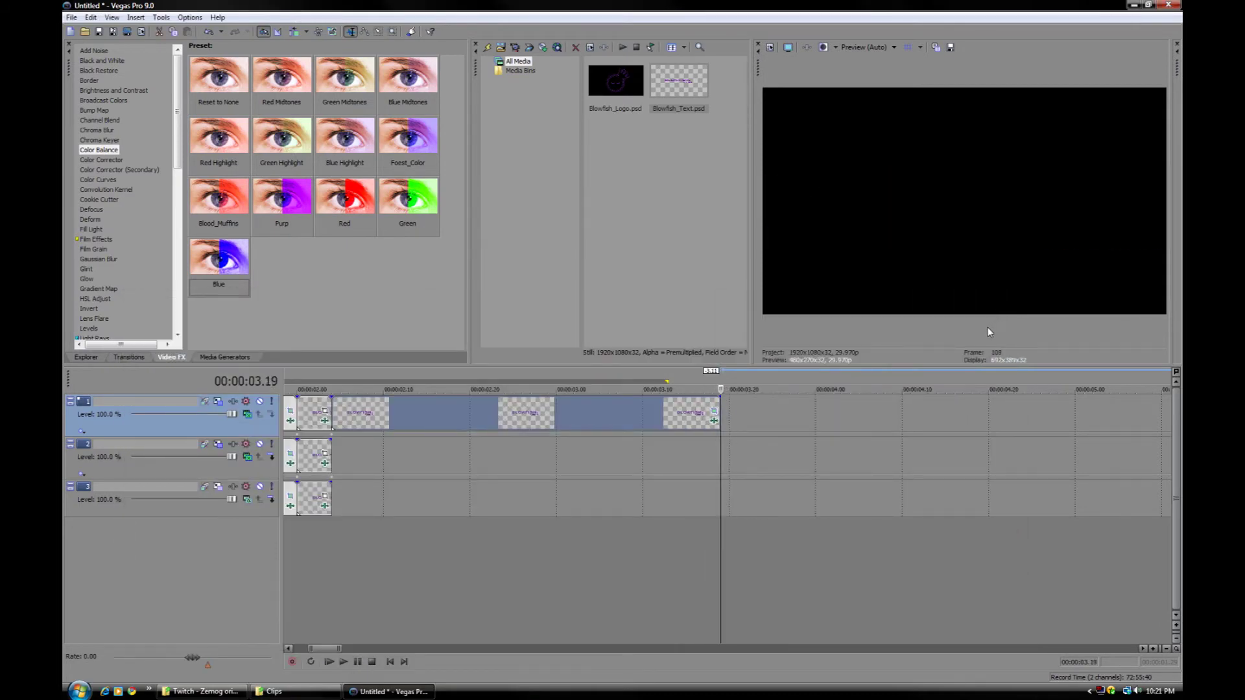
click(714, 411)
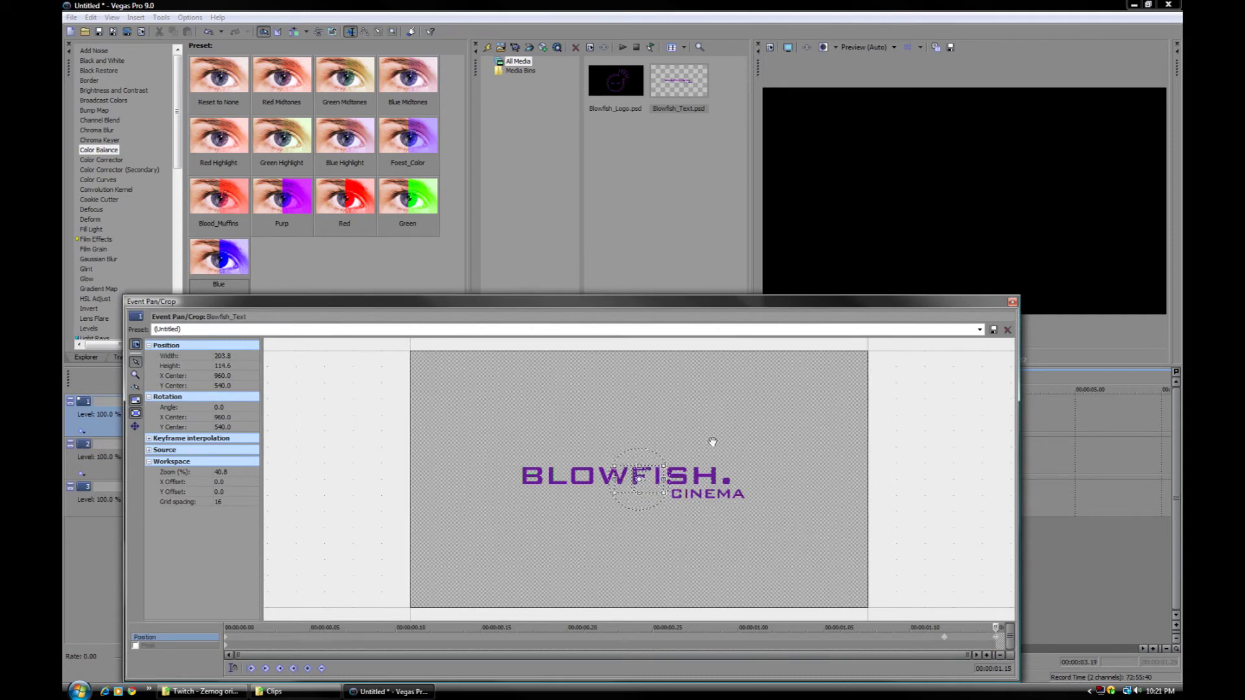
click(1012, 301)
Play back the text's closing zoom and glitch on track 1.
key(space)
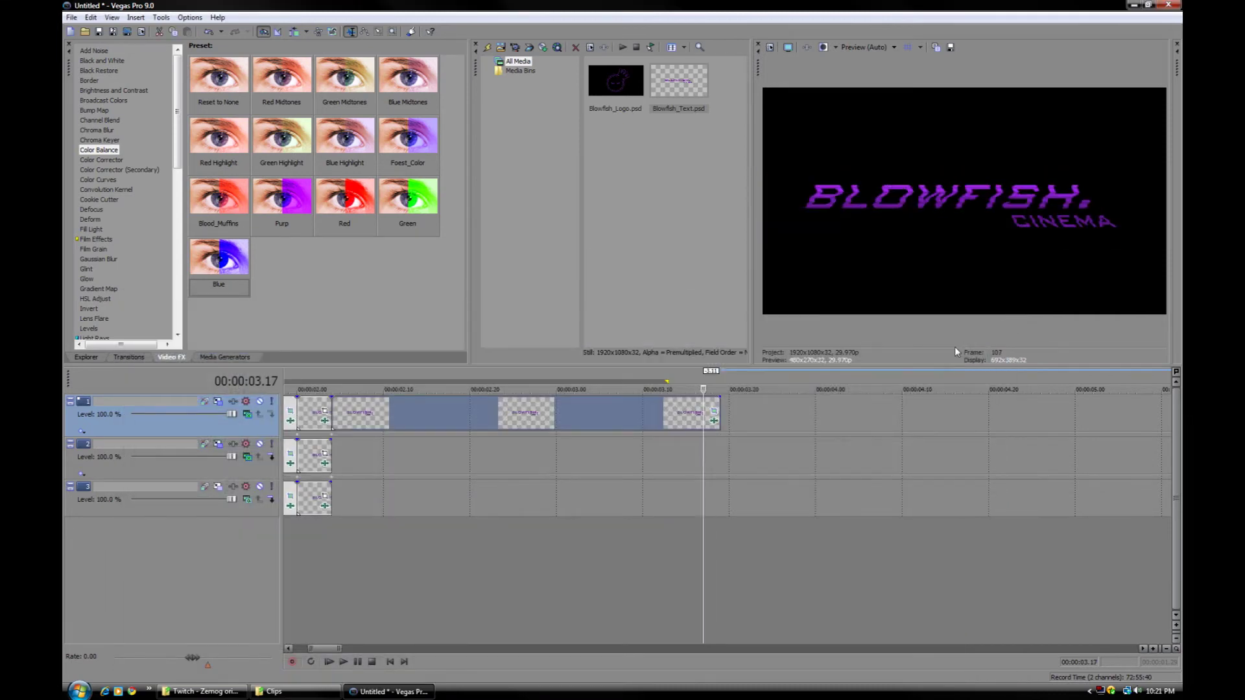
click(819, 404)
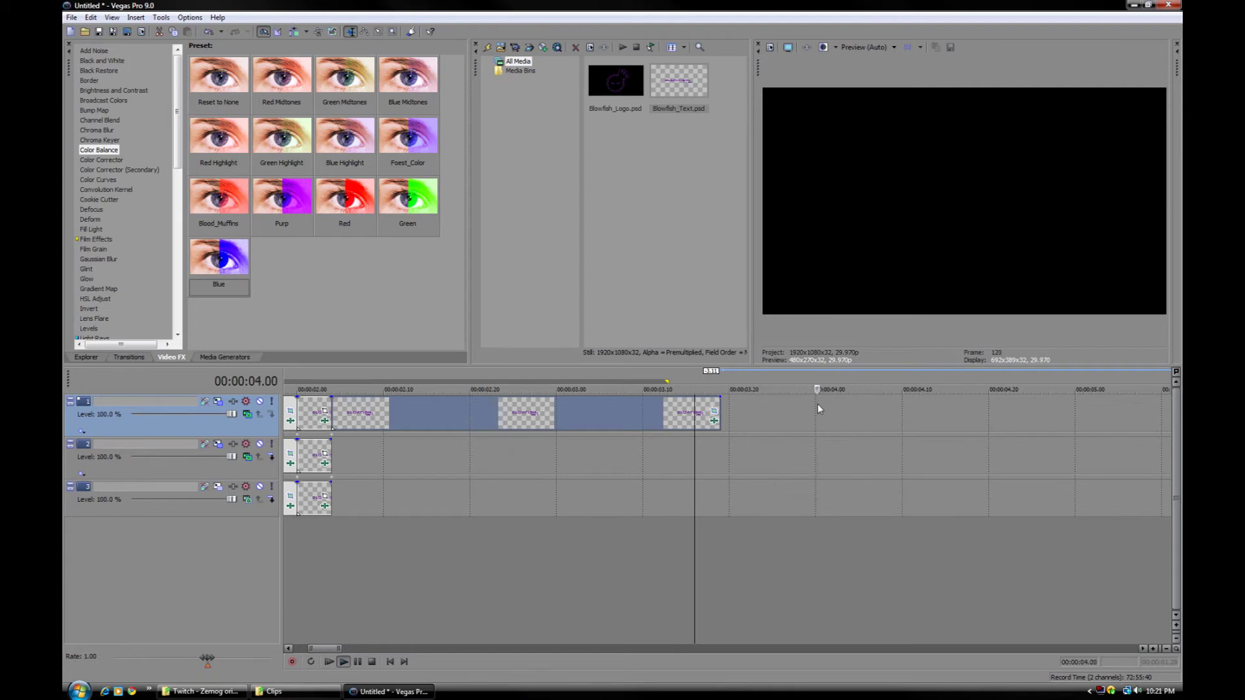
key(space)
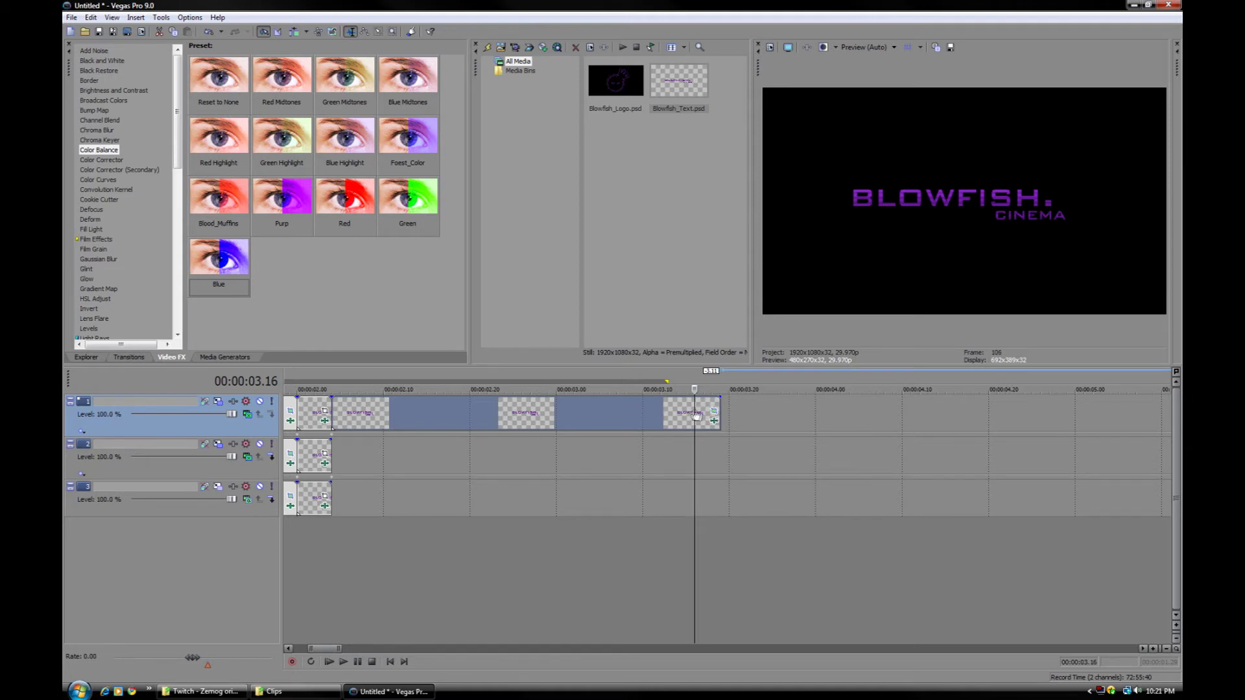
key(space)
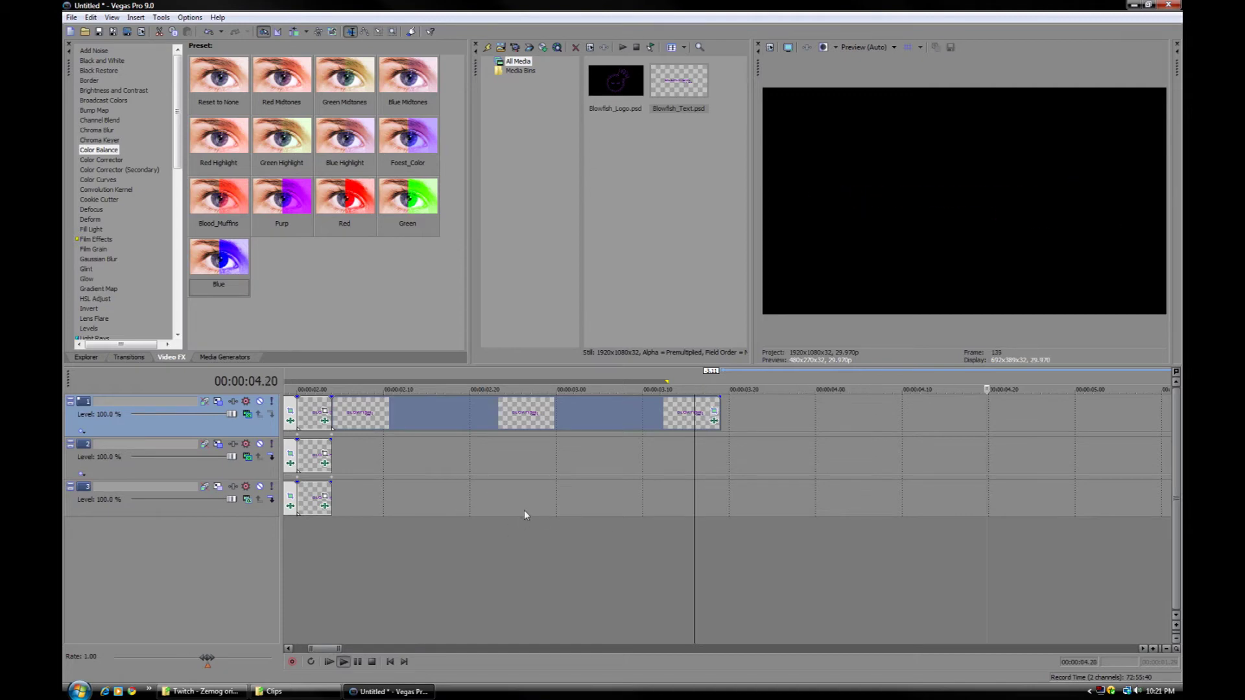
key(space)
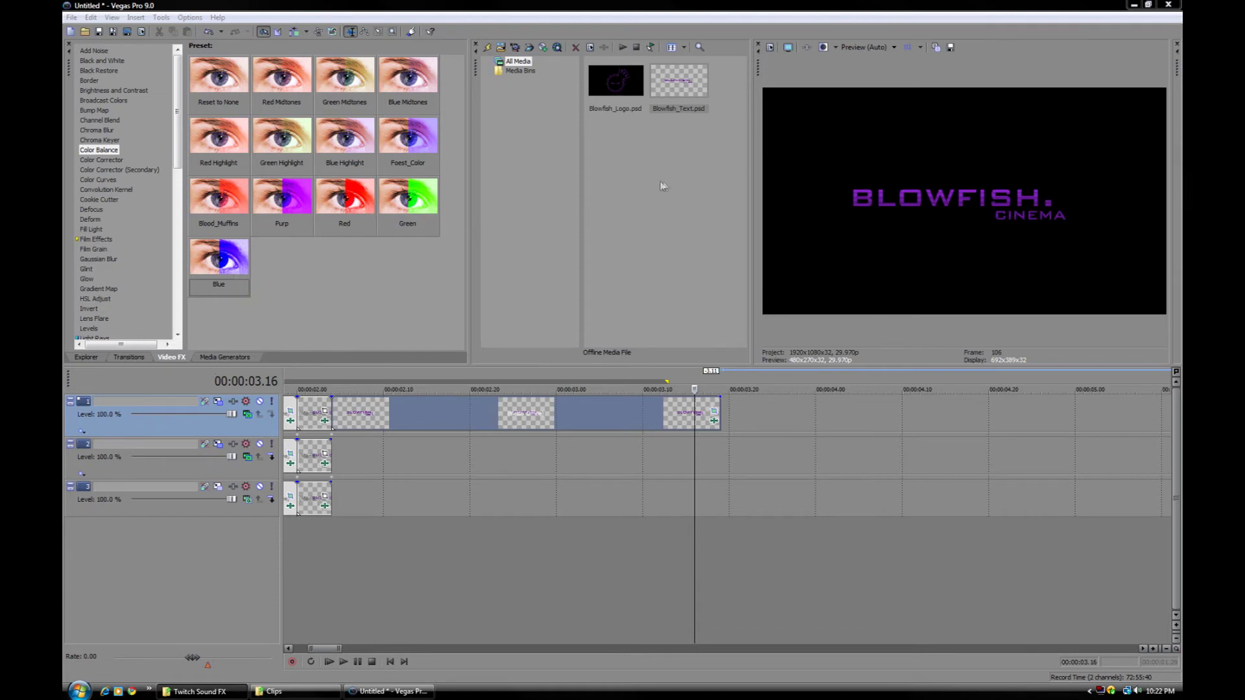
Import the sound files 01.wav to 10.wav from the Twitch Sound FX folder into the project media.
drag(643, 183, 638, 180)
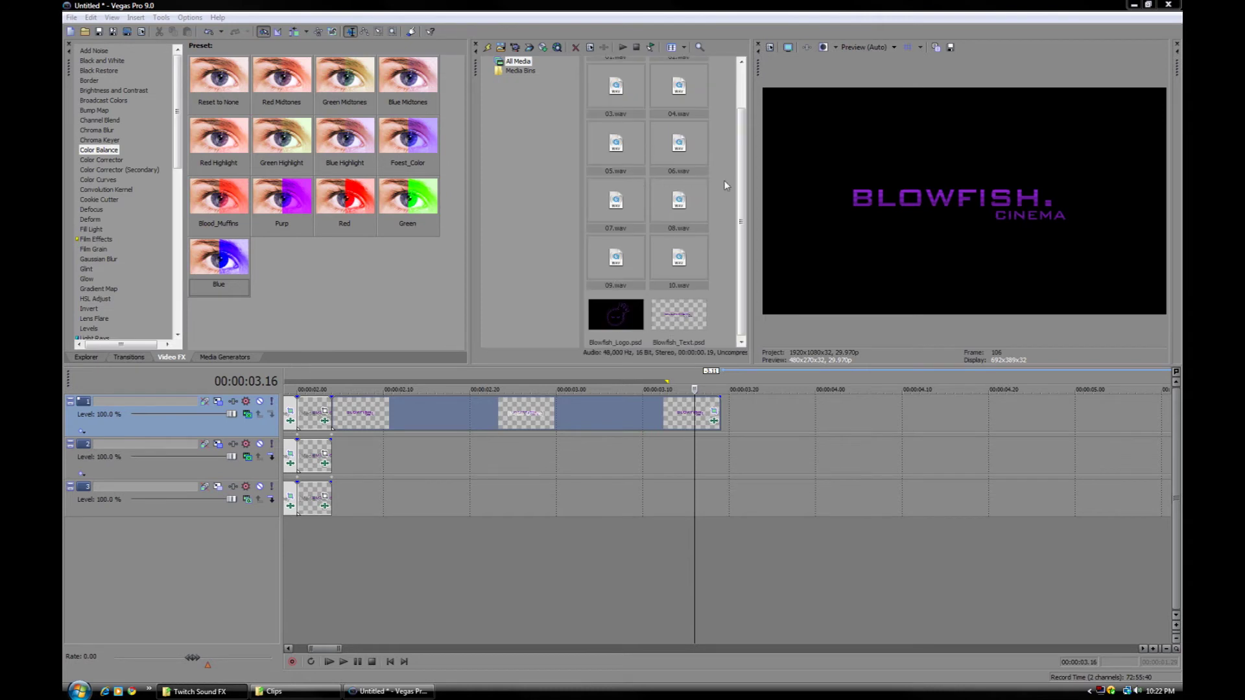
scroll(717, 187, up, 1)
scroll(528, 500, down, 5)
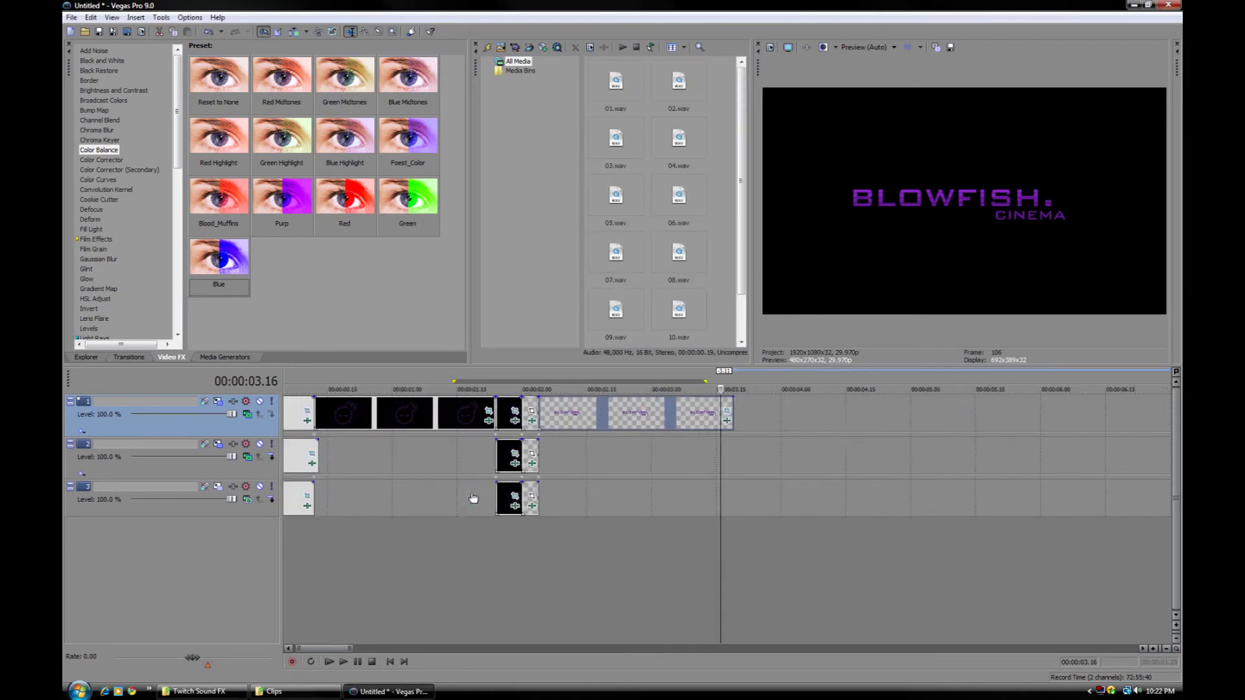
scroll(336, 477, up, 3)
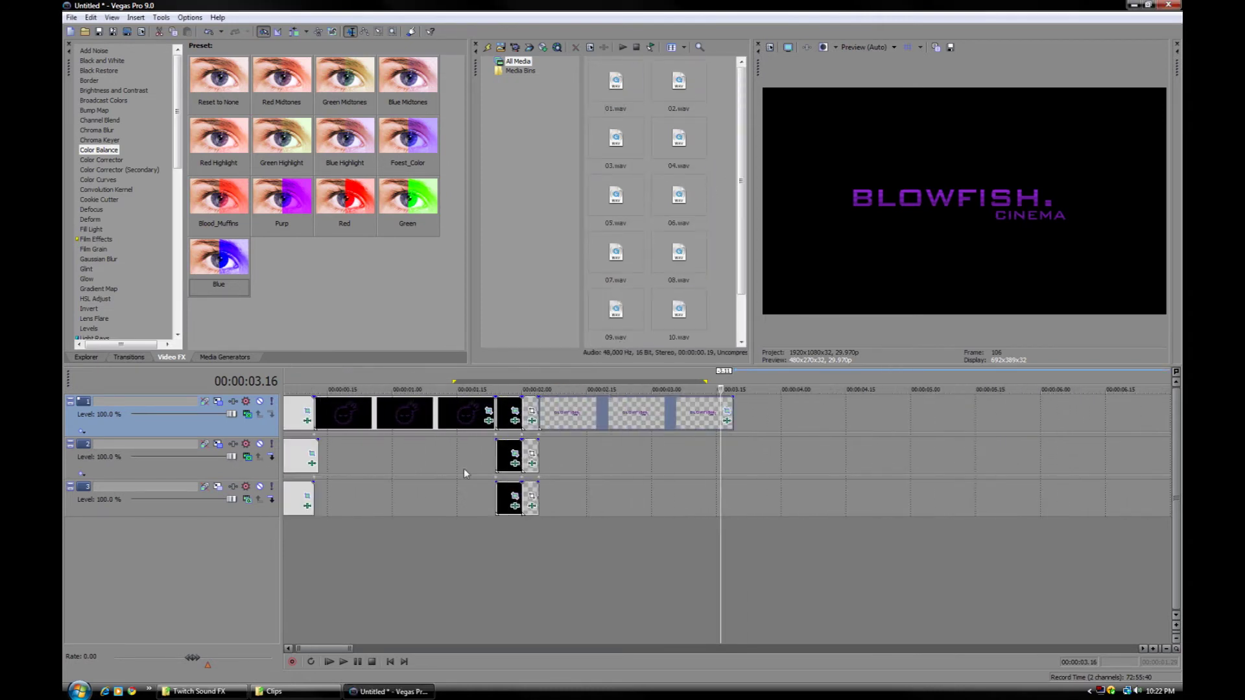